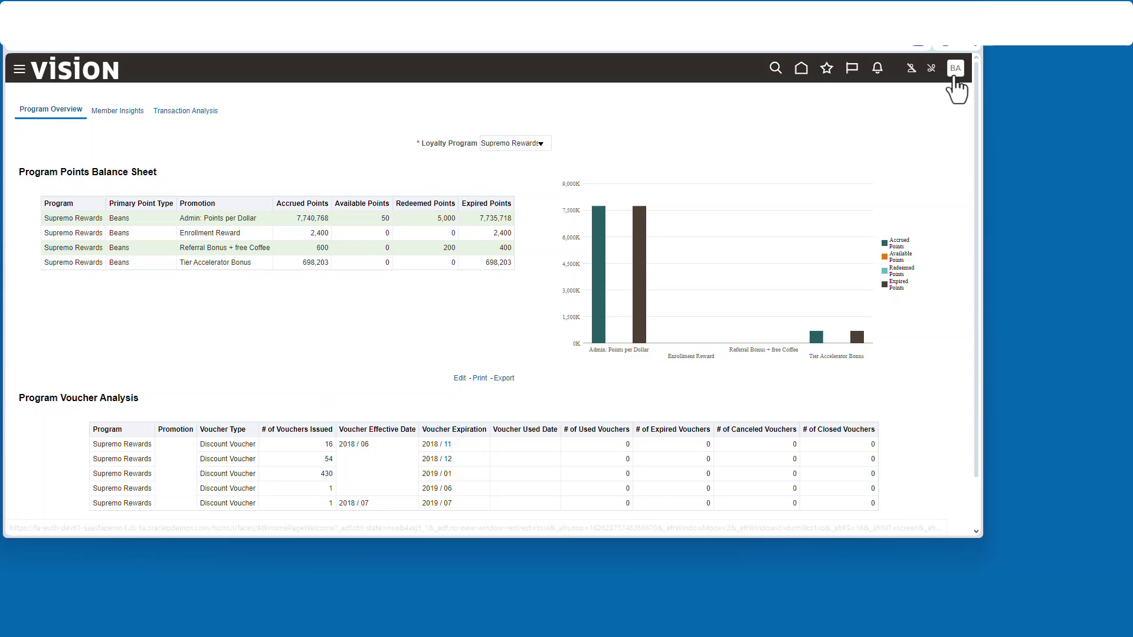
Open Setup and Maintenance from the BA user menu
{"action": "left_click", "coordinate": [955, 69]}
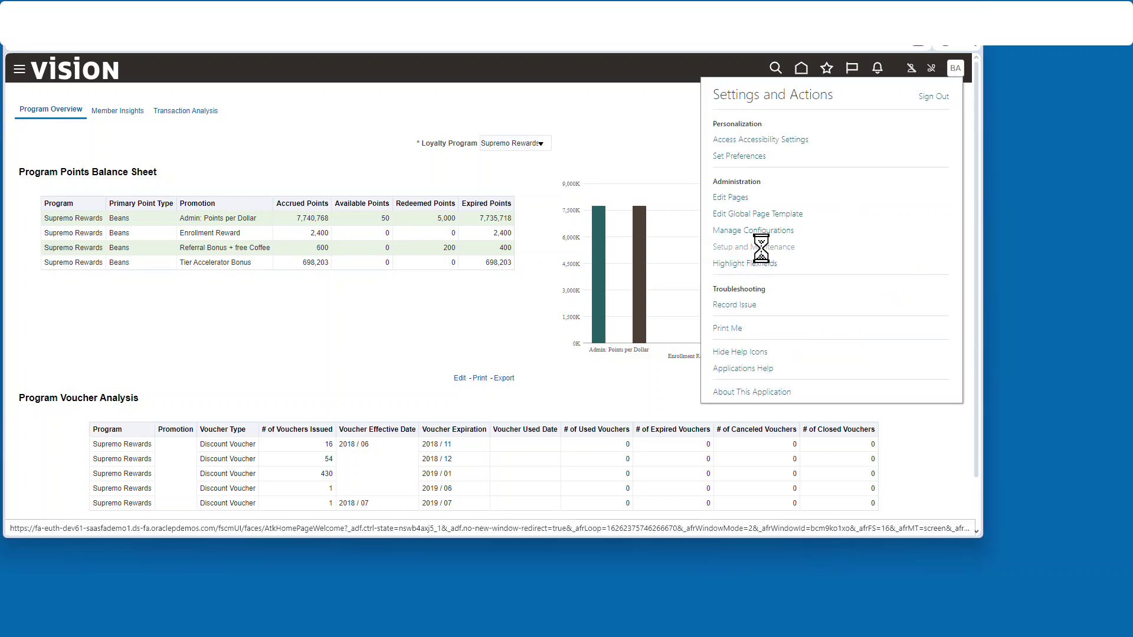
Switch the setup offering to Procurement and show its Organization Structures tasks
{"action": "left_click", "coordinate": [113, 98]}
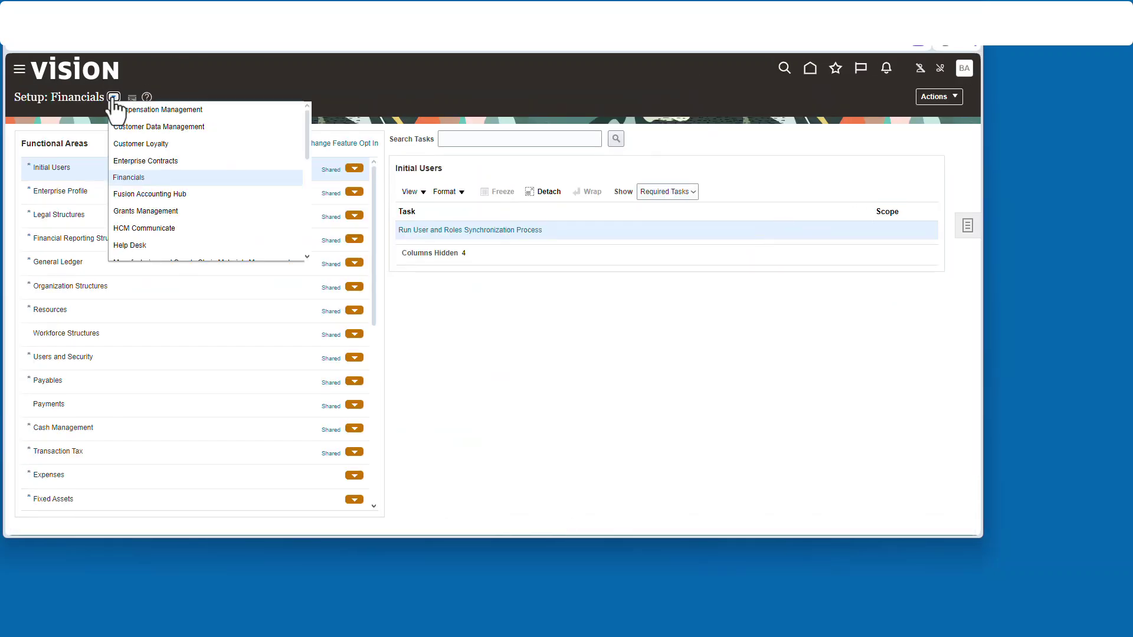
{"action": "scroll", "coordinate": [175, 189], "scroll_direction": "down", "scroll_amount": 3}
{"action": "left_click", "coordinate": [182, 196]}
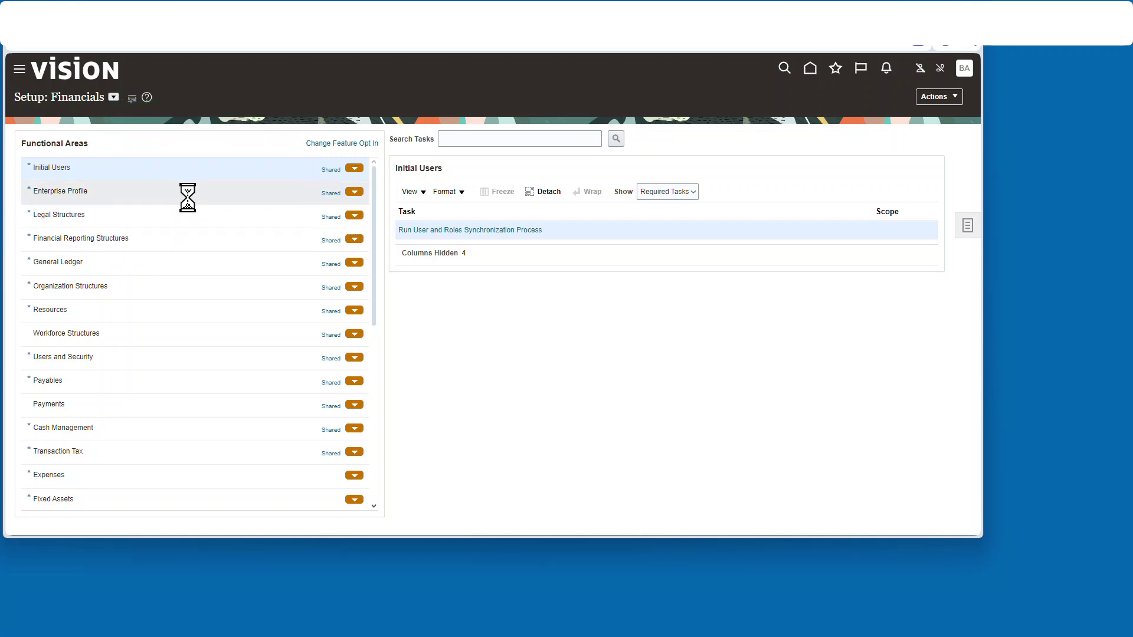
{"action": "left_click", "coordinate": [131, 262]}
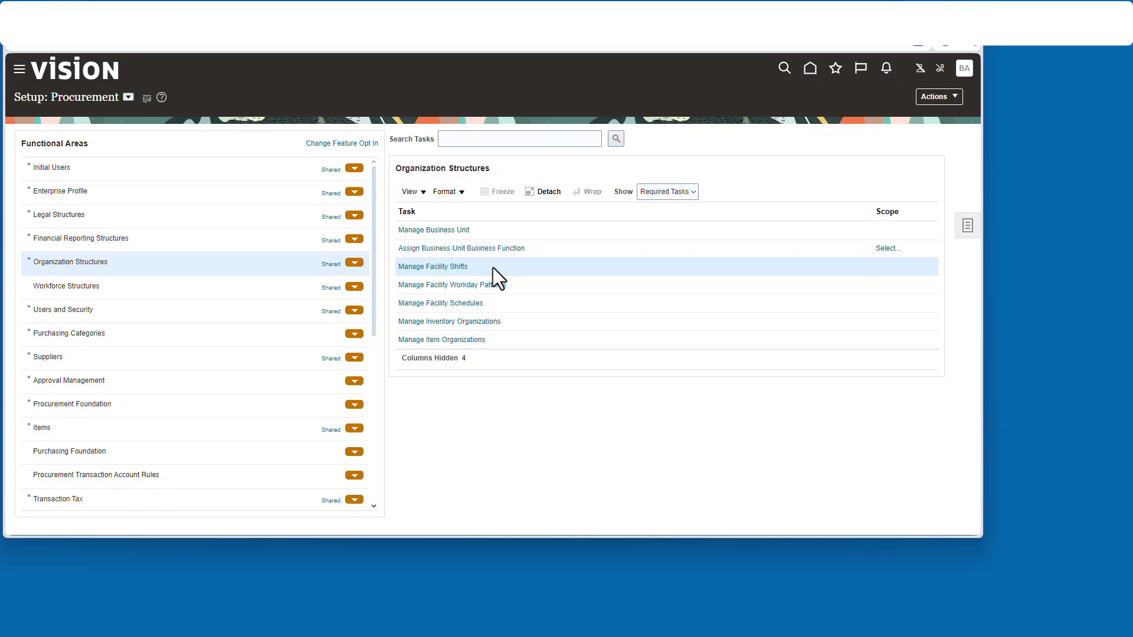
Browse the facility workday patterns, schedules, inventory and item organization tasks
{"action": "left_click", "coordinate": [526, 284]}
{"action": "left_click", "coordinate": [530, 302]}
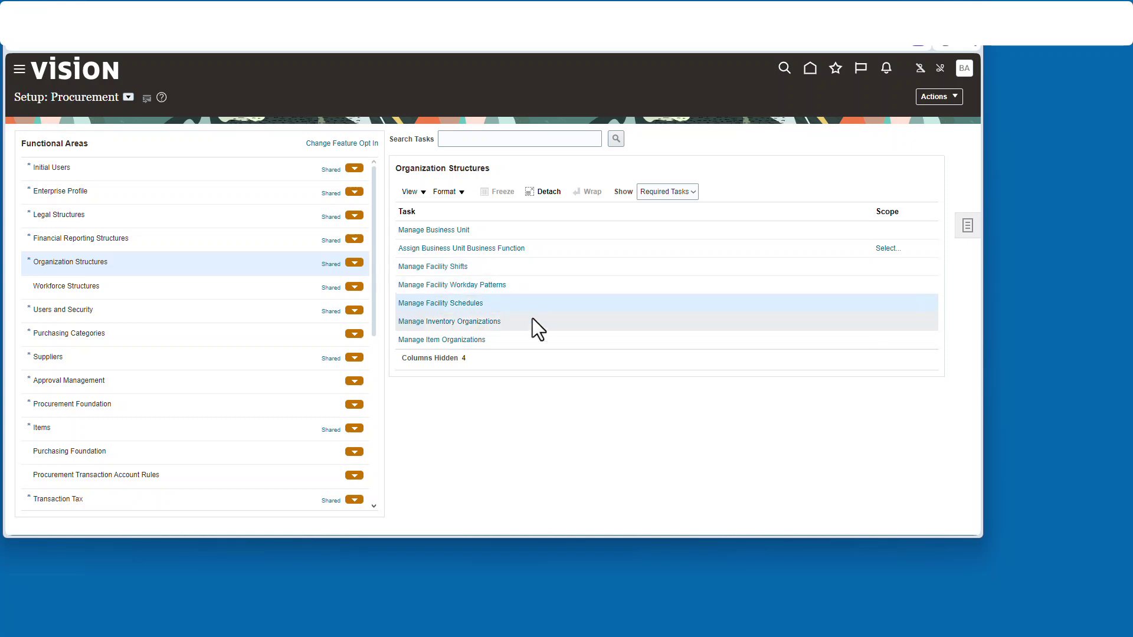
{"action": "left_click", "coordinate": [528, 320]}
{"action": "left_click", "coordinate": [496, 340]}
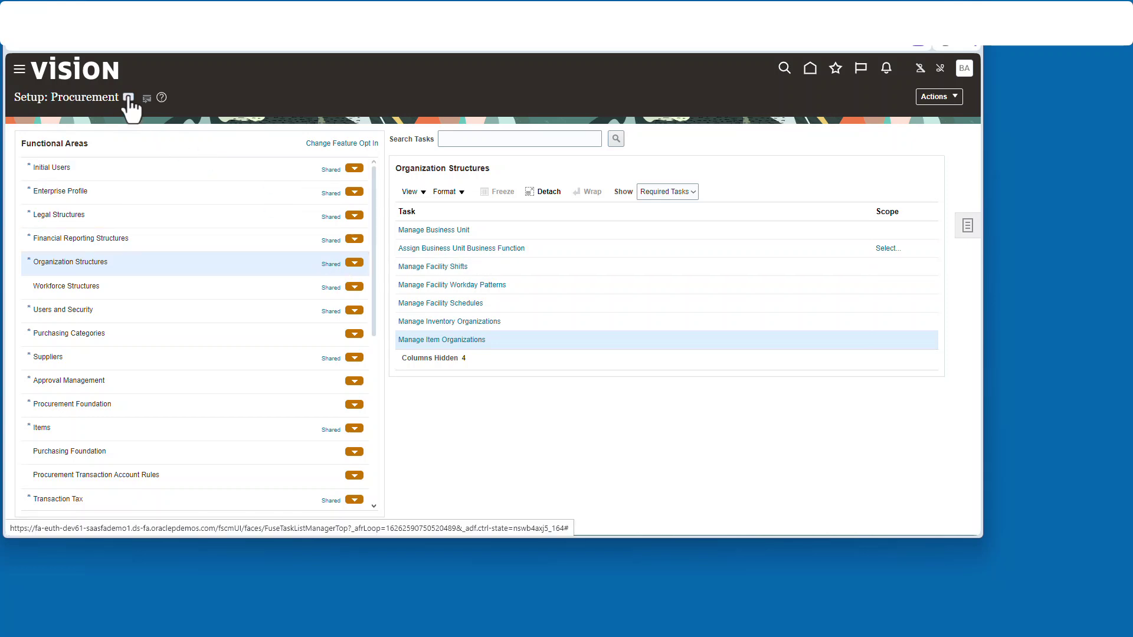
Switch to Manufacturing and Supply Chain Materials Management and launch the Facilities quick setup
{"action": "left_click", "coordinate": [128, 97]}
{"action": "left_click", "coordinate": [190, 202]}
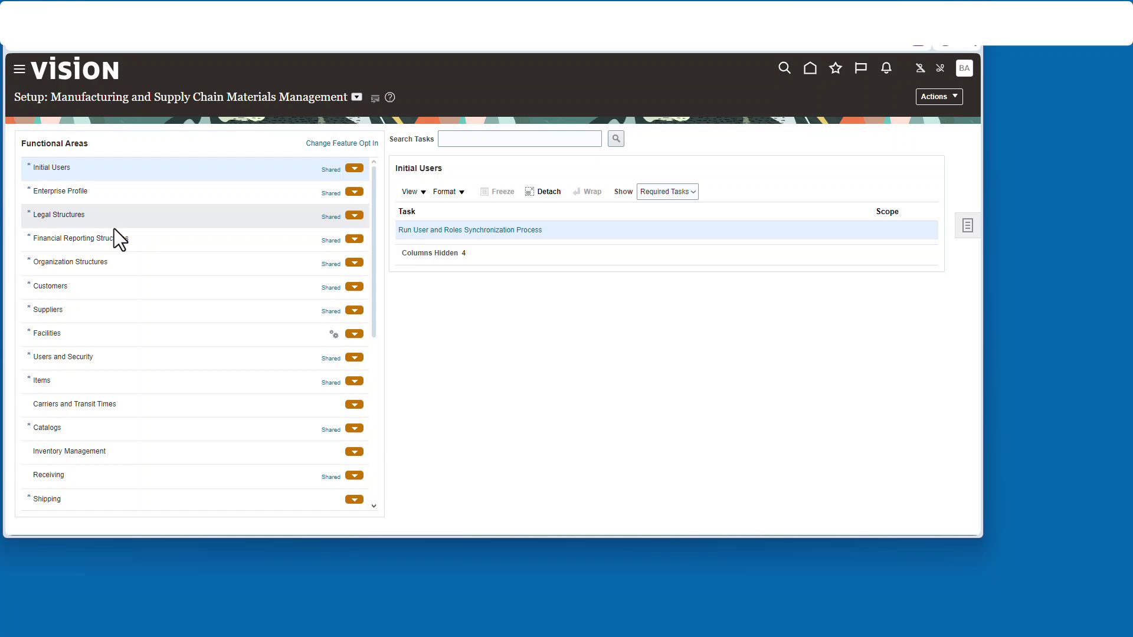
{"action": "left_click", "coordinate": [144, 333]}
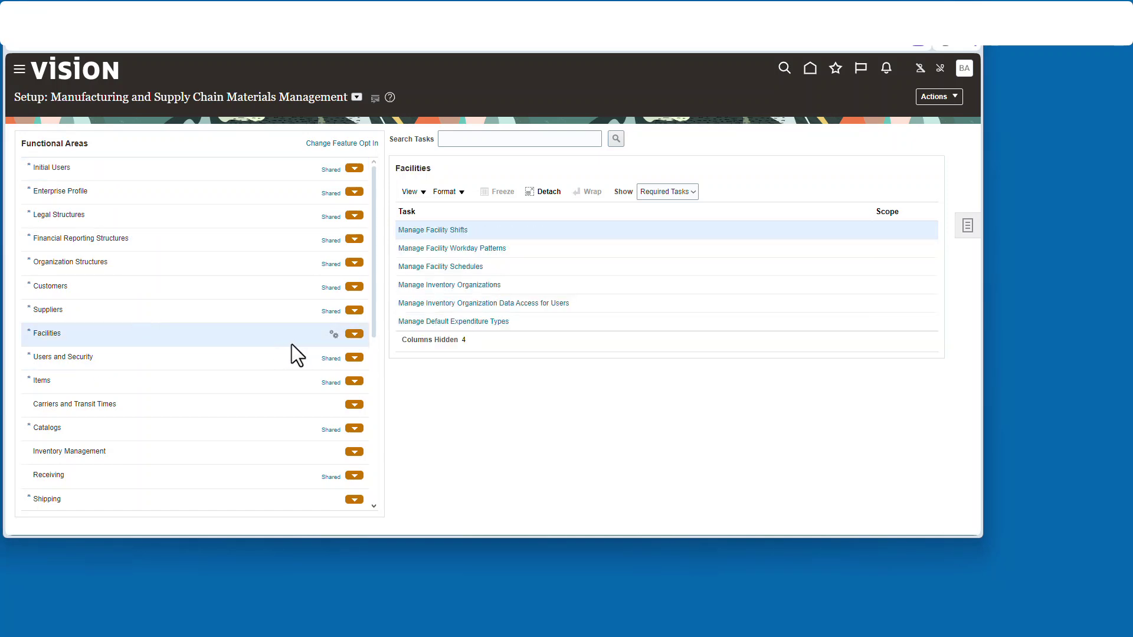
{"action": "left_click", "coordinate": [334, 335]}
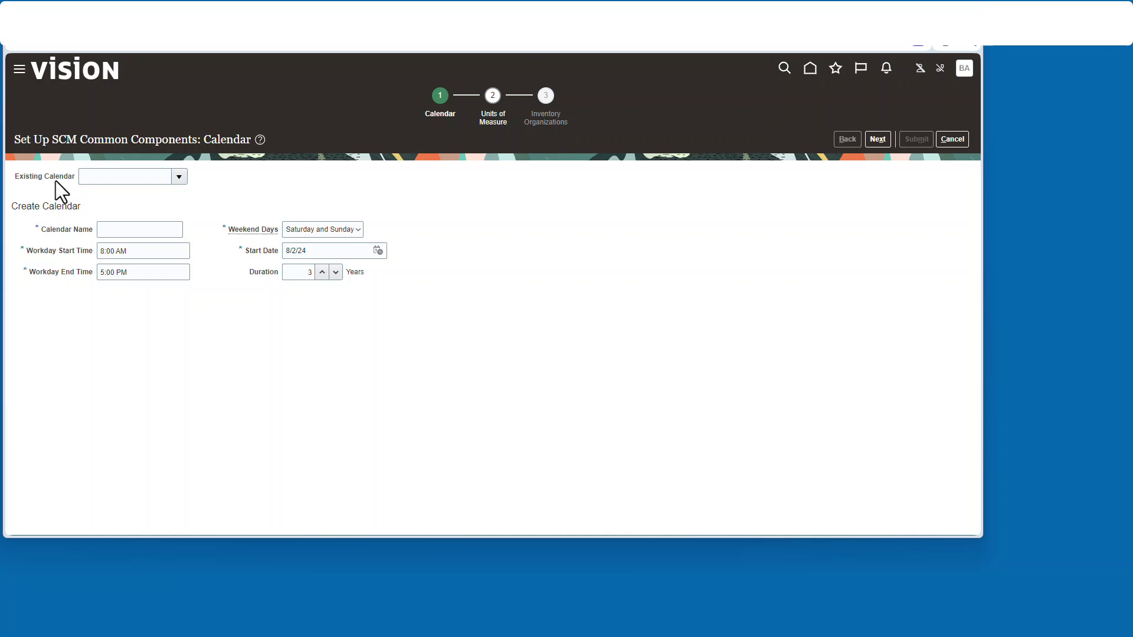
Define calendar SuperCalInv starting 8/2/23 with a 3-year duration
{"action": "left_click", "coordinate": [112, 228]}
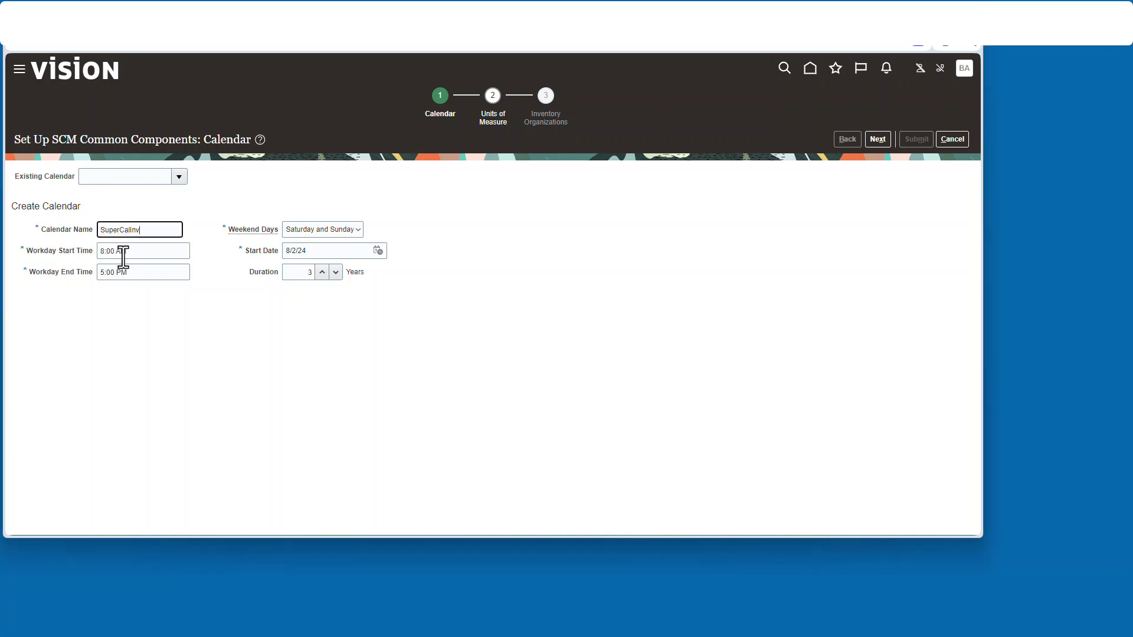
{"action": "left_click", "coordinate": [328, 253]}
{"action": "key", "text": "Tab"}
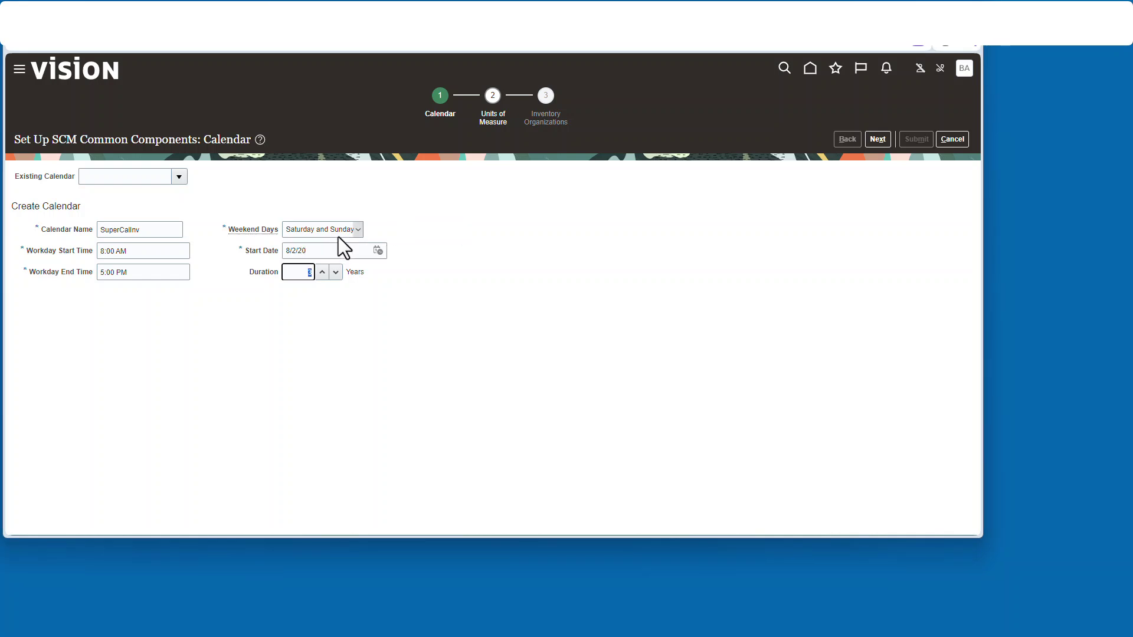
{"action": "left_click", "coordinate": [306, 250]}
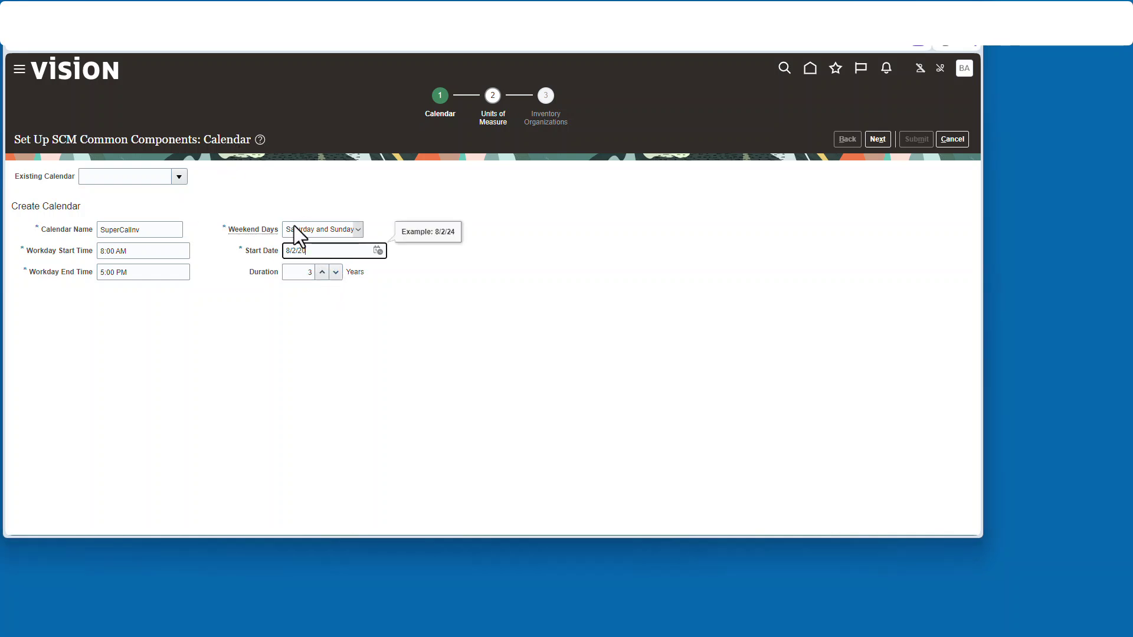
{"action": "key", "text": "BackSpace"}
{"action": "type", "text": "3"}
{"action": "key", "text": "Tab"}
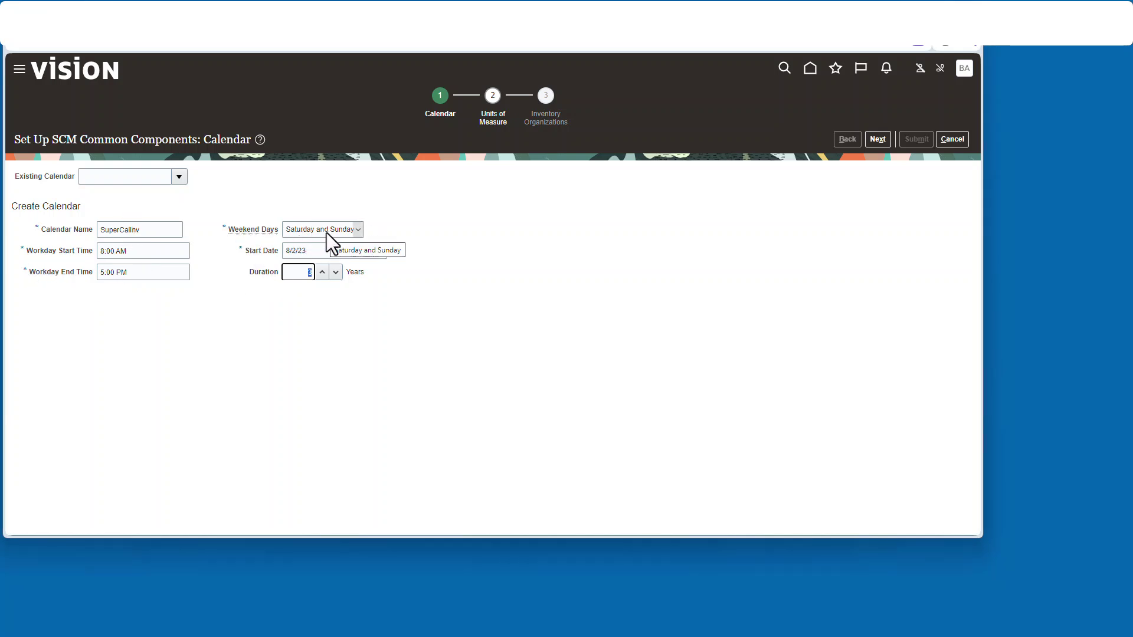
{"action": "left_click", "coordinate": [879, 140]}
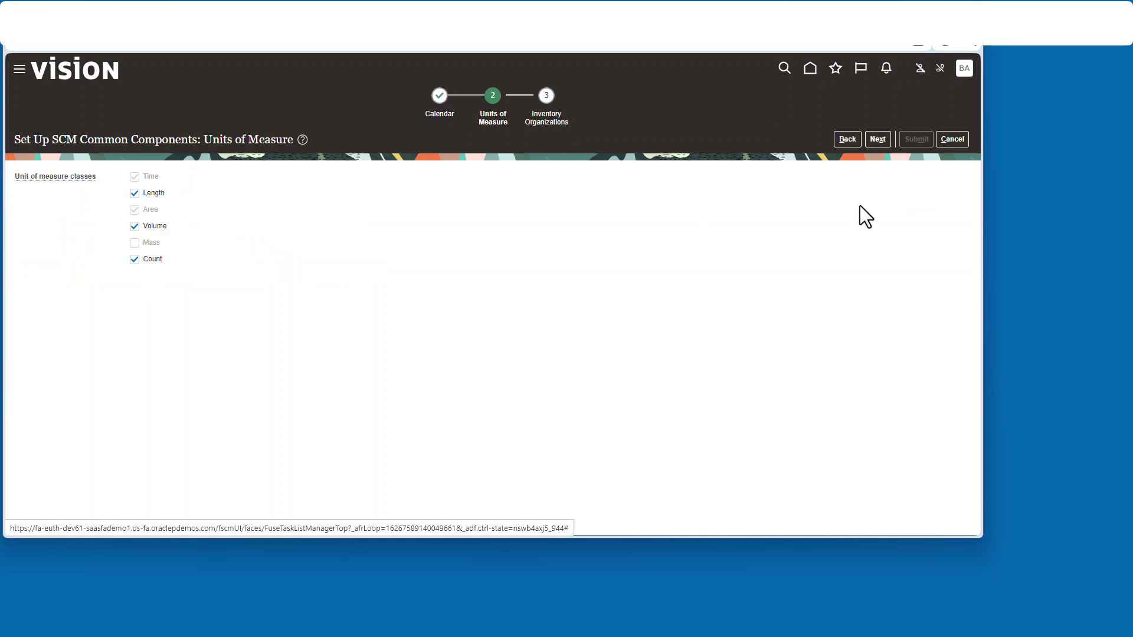
Skip Units of Measure and select SUPER UNIVERSITY as the management business unit
{"action": "left_click", "coordinate": [877, 139]}
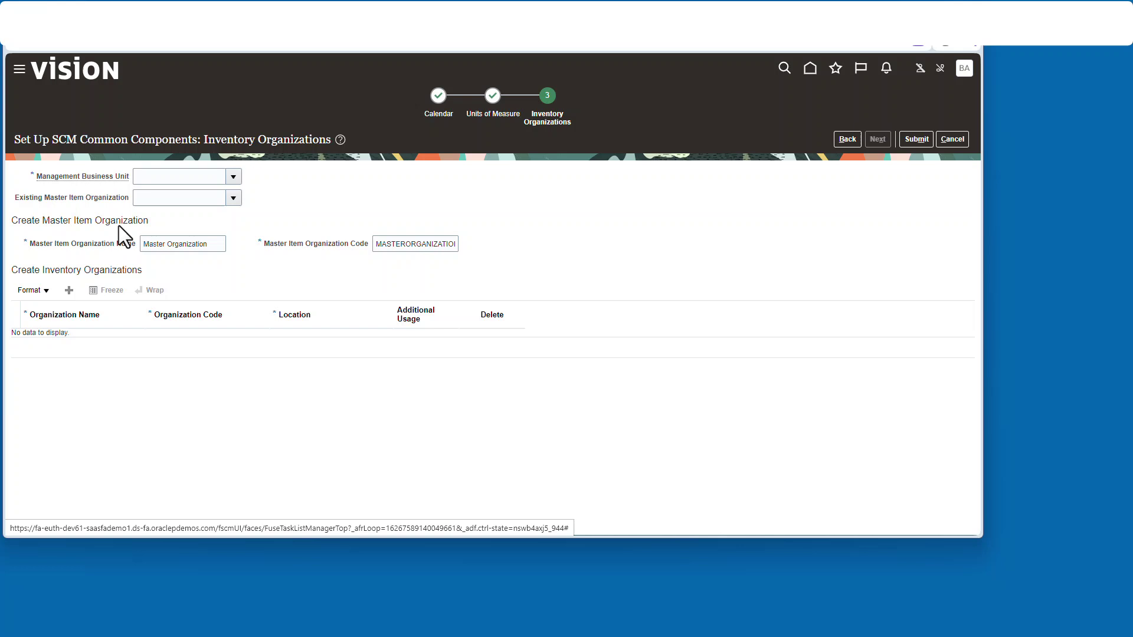
{"action": "left_click", "coordinate": [177, 176]}
{"action": "type", "text": "sup"}
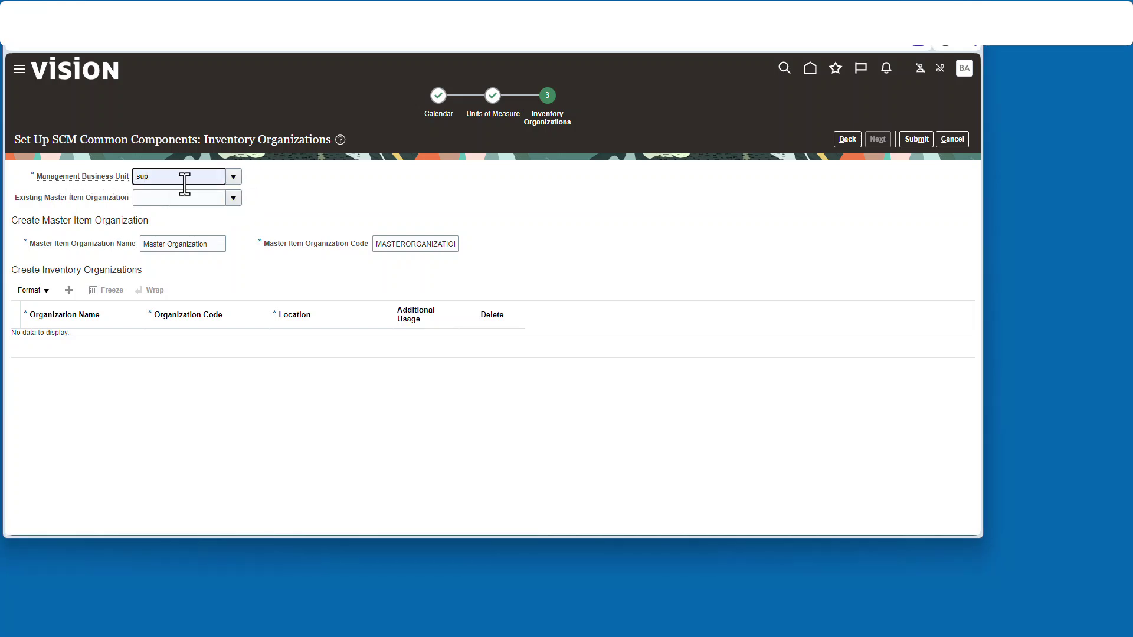
{"action": "left_click", "coordinate": [234, 177]}
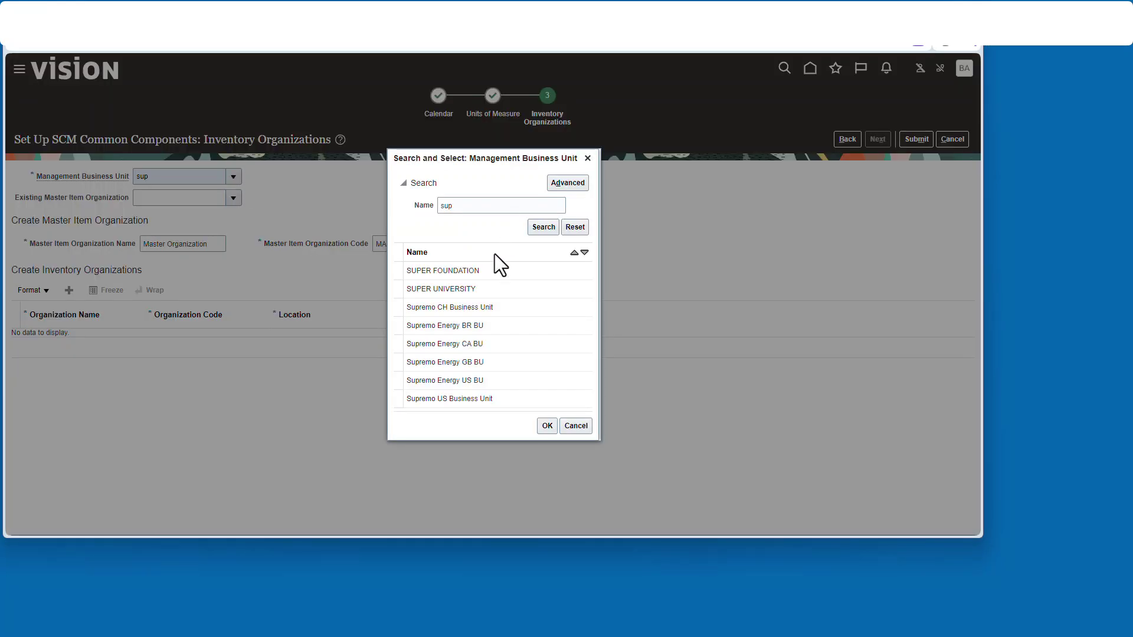
{"action": "left_click", "coordinate": [483, 288]}
{"action": "left_click", "coordinate": [547, 425]}
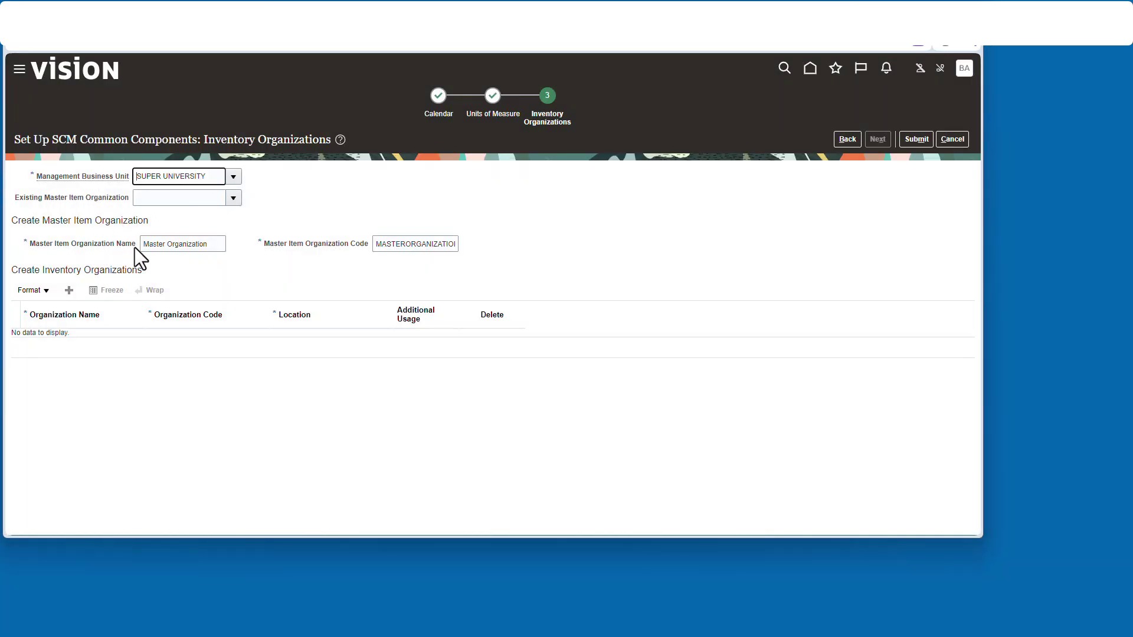
Name the master item organization SU Master Org with code SUMASTERORG
{"action": "triple_click", "coordinate": [215, 243]}
{"action": "type", "text": "SU"}
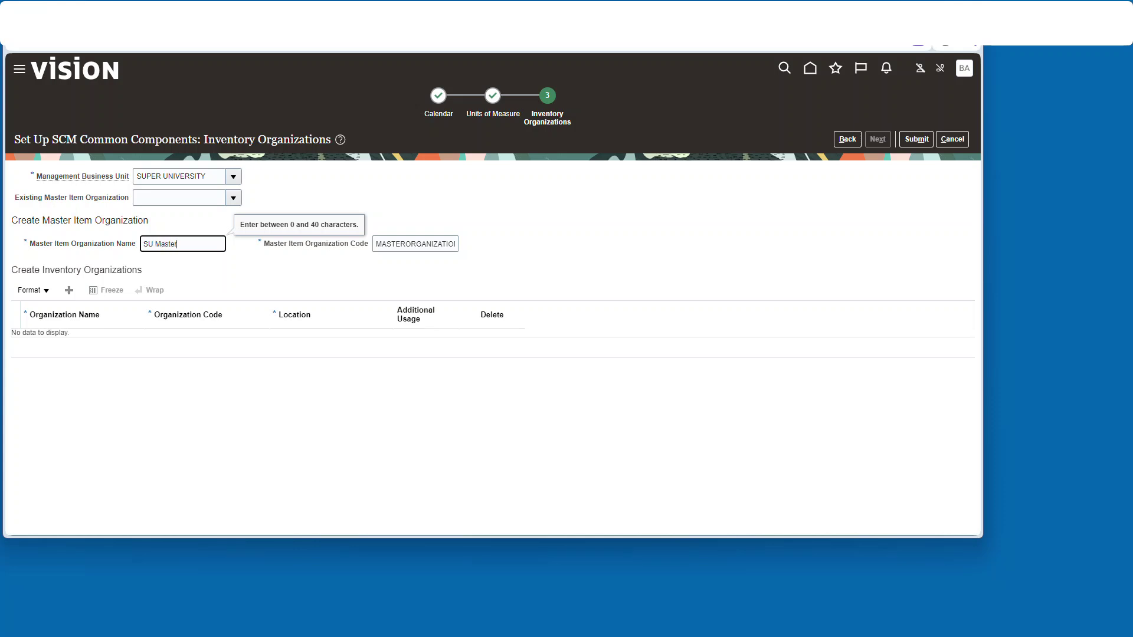
{"action": "key", "text": "Tab"}
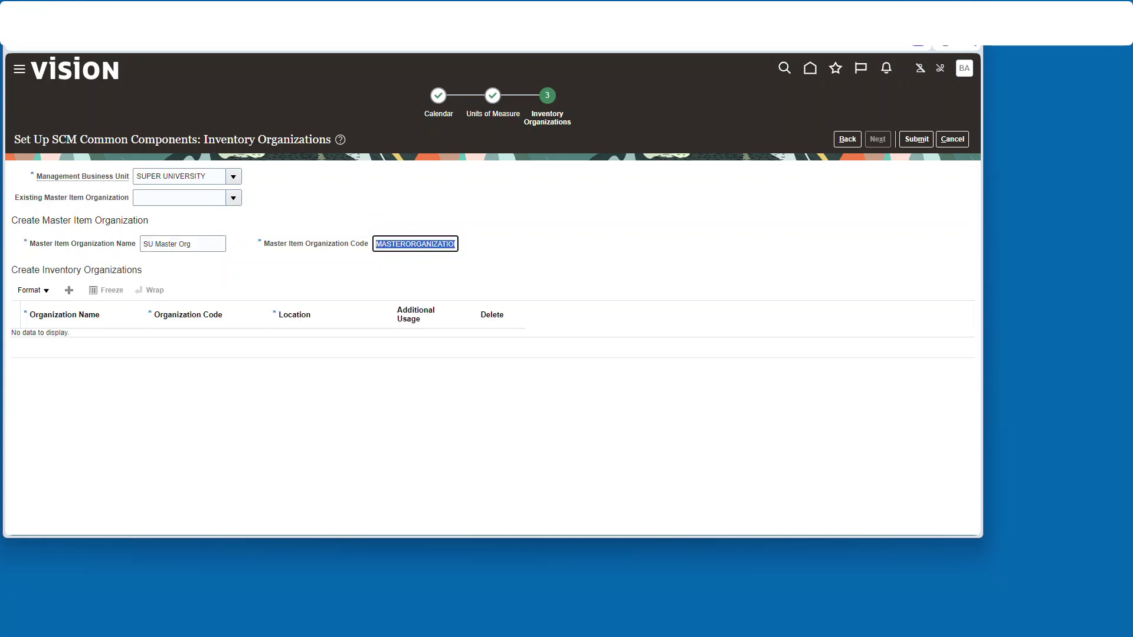
{"action": "key", "text": "ctrl+a"}
{"action": "type", "text": "suMASTER"}
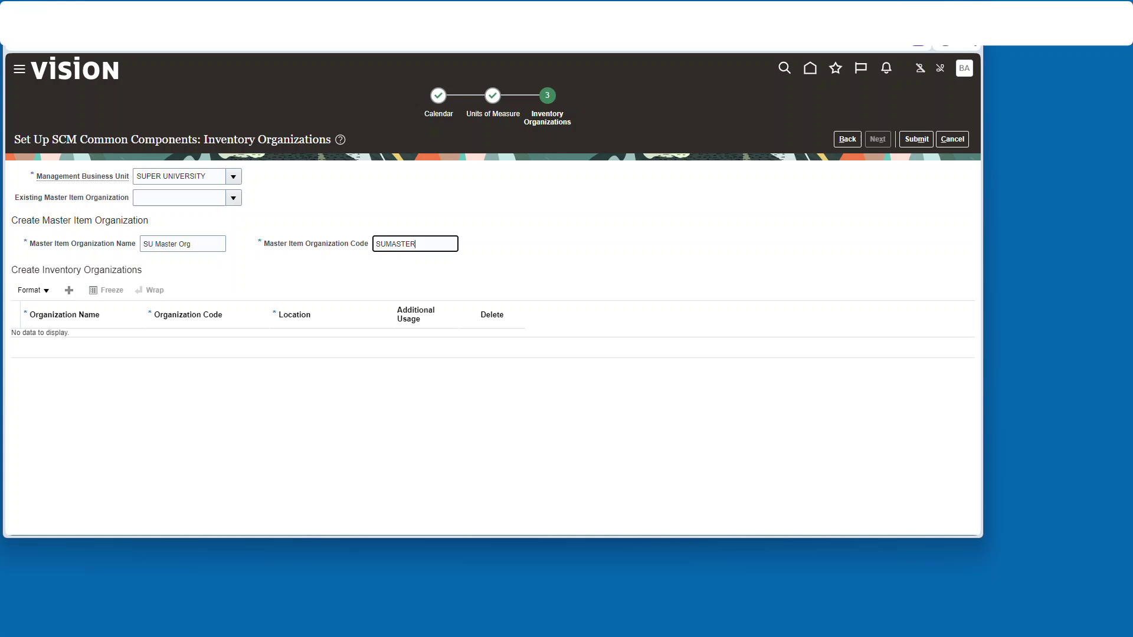
{"action": "key", "text": "Tab"}
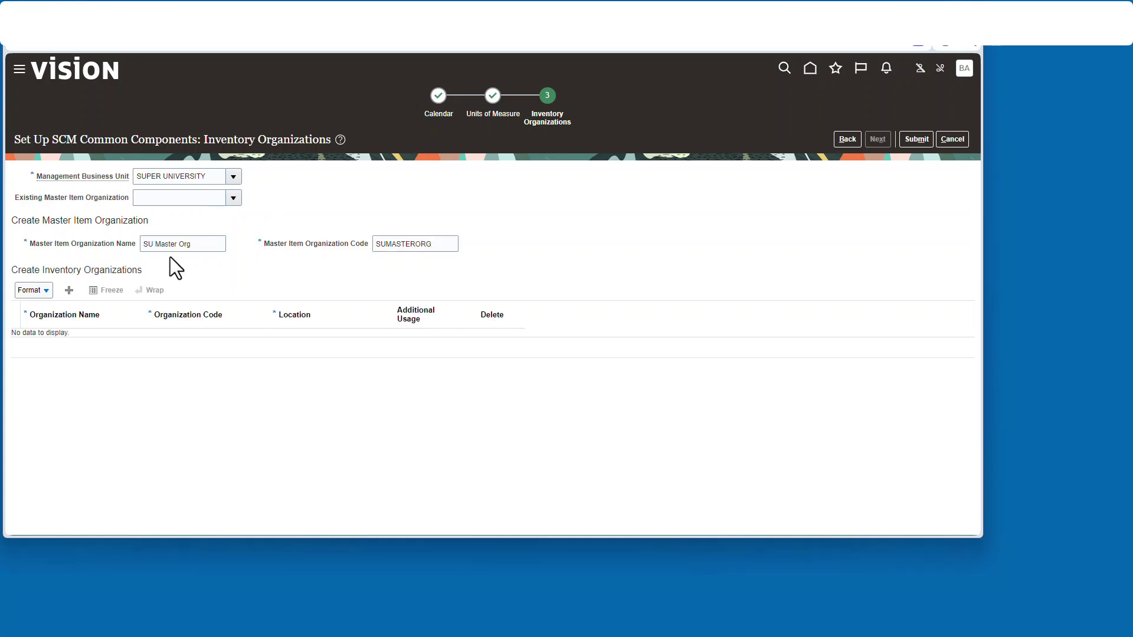
Add inventory organization SU INV ORG1, code SUINVORG1, location Redwood City, additional usage None
{"action": "left_click_drag", "start_coordinate": [11, 271], "coordinate": [155, 270]}
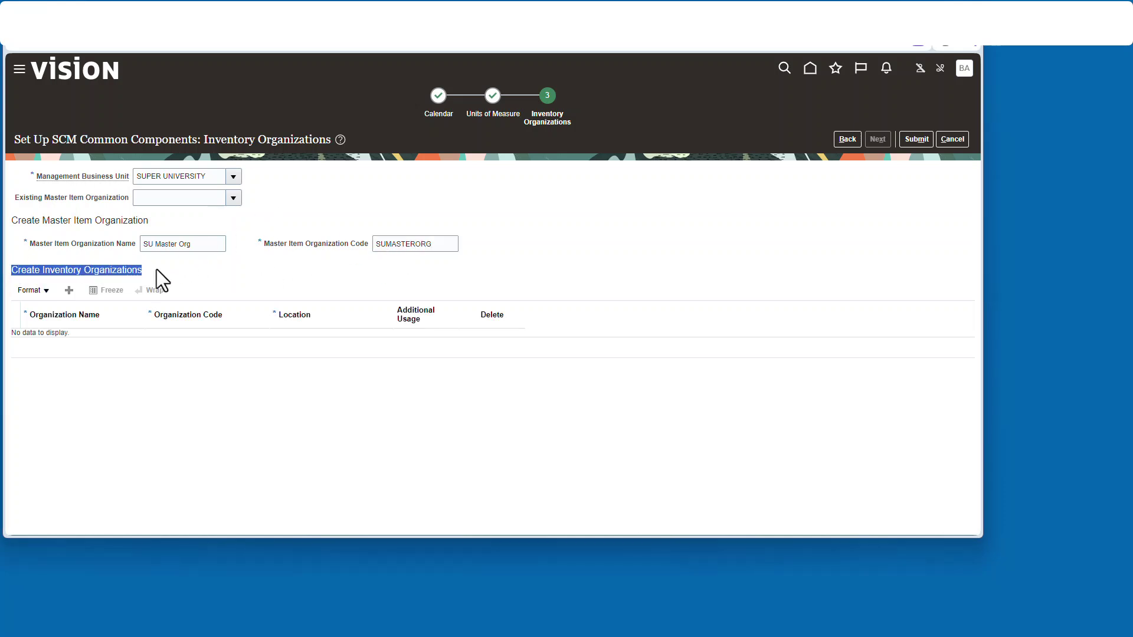
{"action": "left_click", "coordinate": [69, 289]}
{"action": "left_click", "coordinate": [81, 342]}
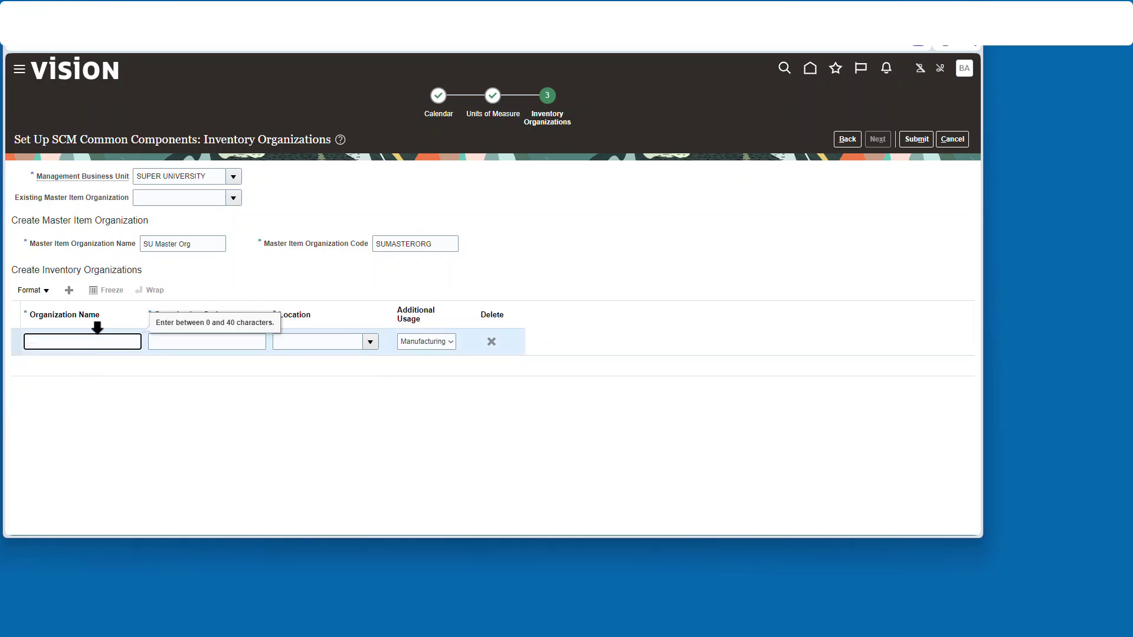
{"action": "type", "text": "SU INV ORG1"}
{"action": "left_click", "coordinate": [186, 342]}
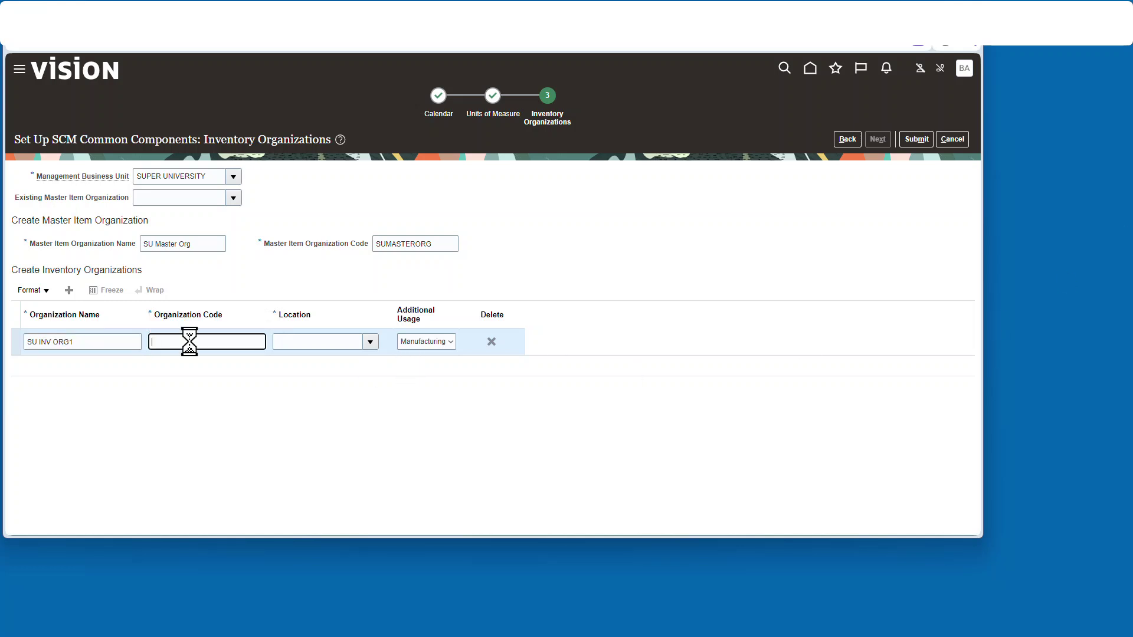
{"action": "type", "text": "SUINVORG1"}
{"action": "left_click", "coordinate": [367, 345]}
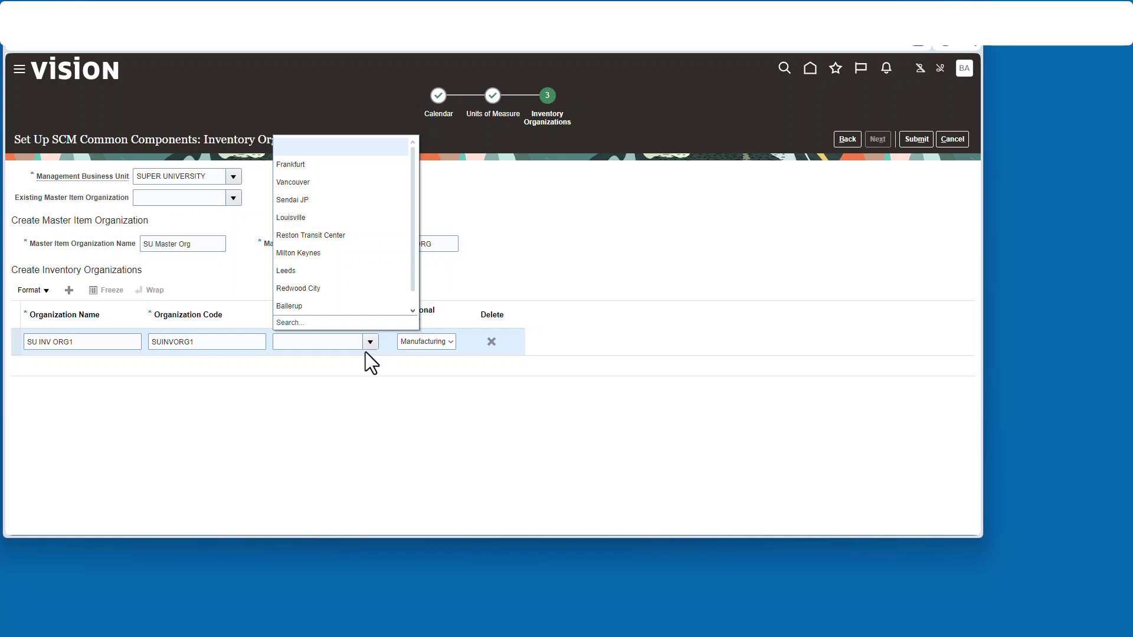
{"action": "left_click", "coordinate": [318, 290]}
{"action": "left_click", "coordinate": [437, 345]}
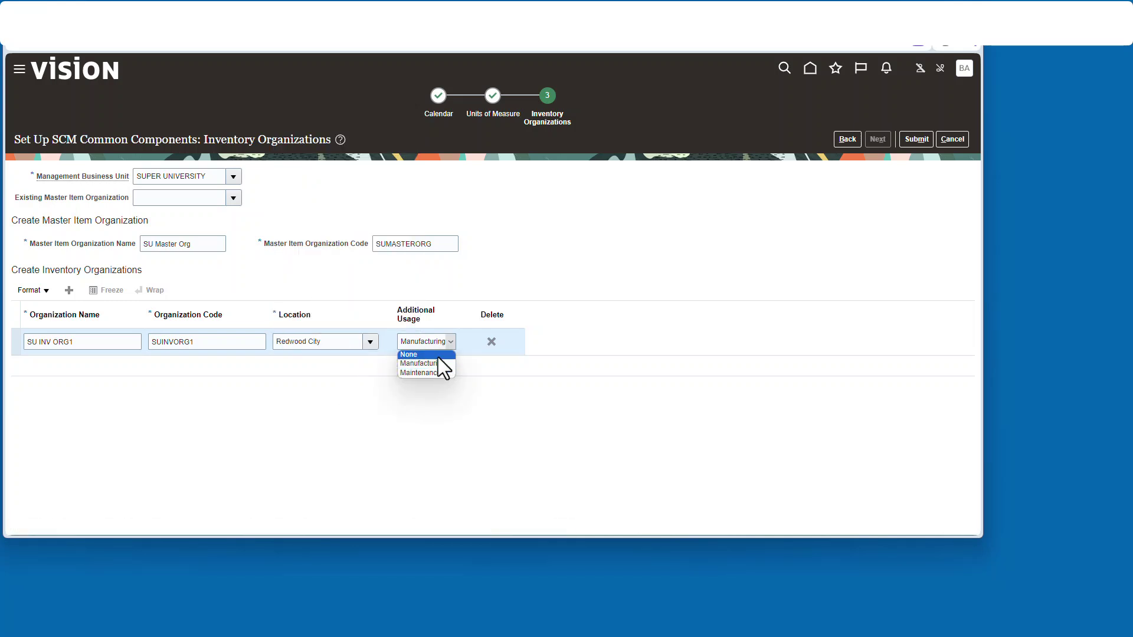
{"action": "left_click", "coordinate": [438, 357]}
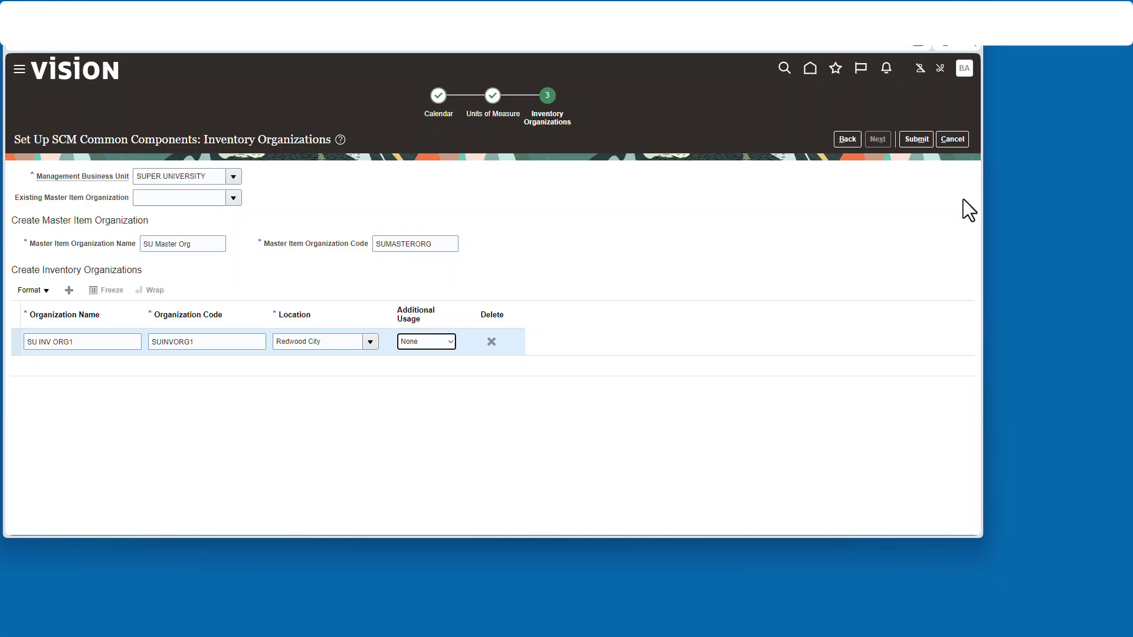
Submit the quick setup, review the Units of Measure failure message, and dismiss it
{"action": "left_click", "coordinate": [922, 140]}
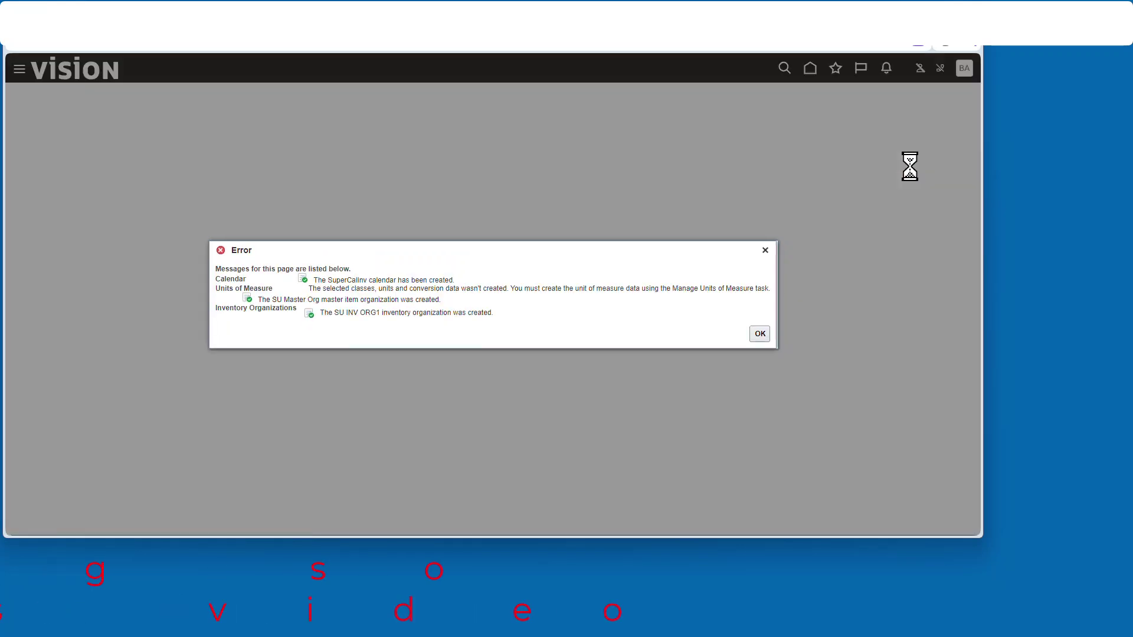
{"action": "left_click_drag", "start_coordinate": [311, 288], "coordinate": [456, 298]}
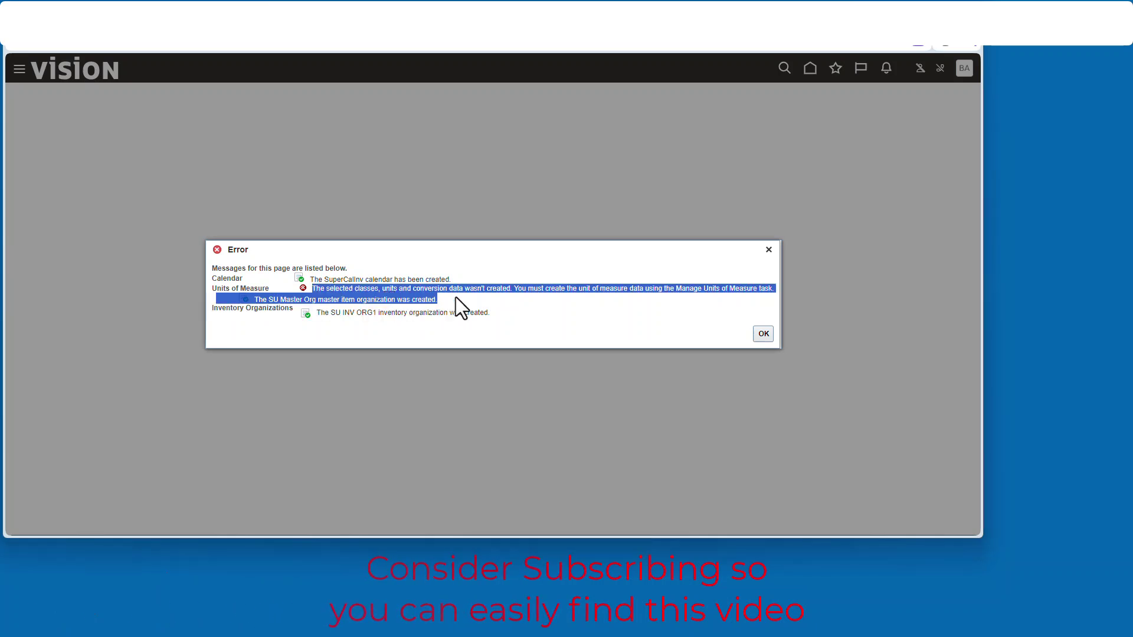
{"action": "left_click_drag", "start_coordinate": [210, 289], "coordinate": [283, 287]}
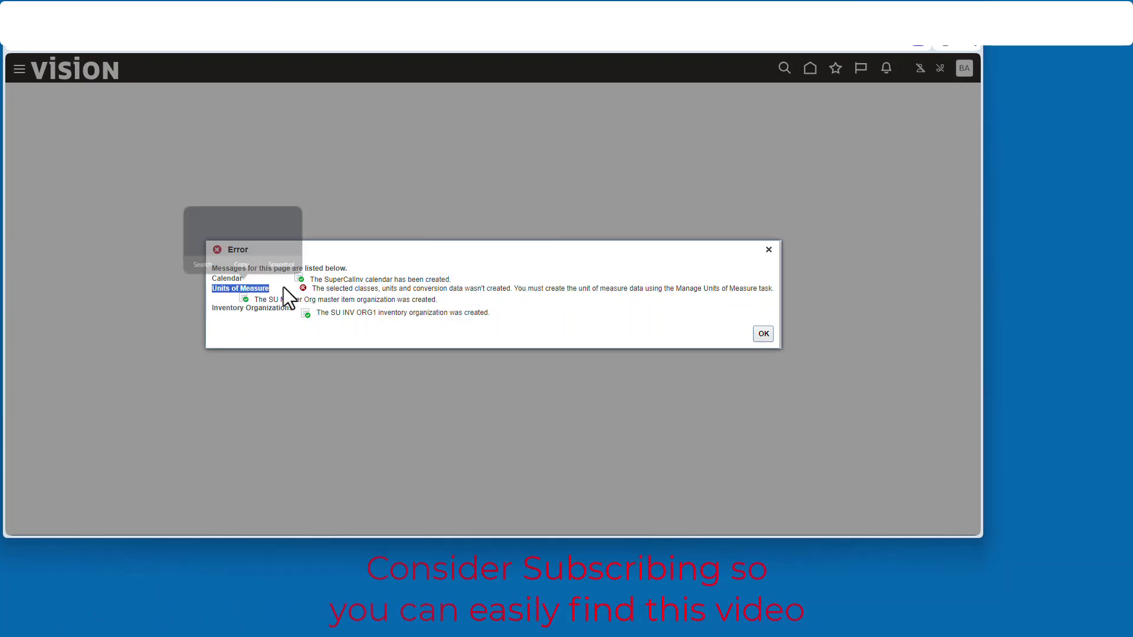
{"action": "left_click", "coordinate": [374, 277]}
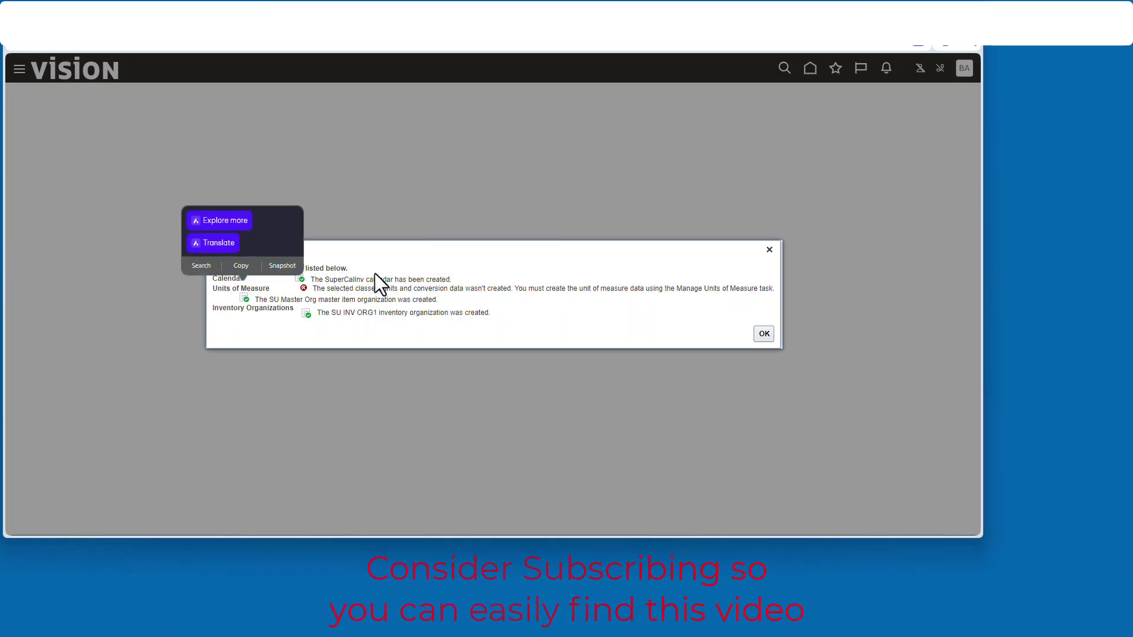
{"action": "left_click", "coordinate": [764, 334]}
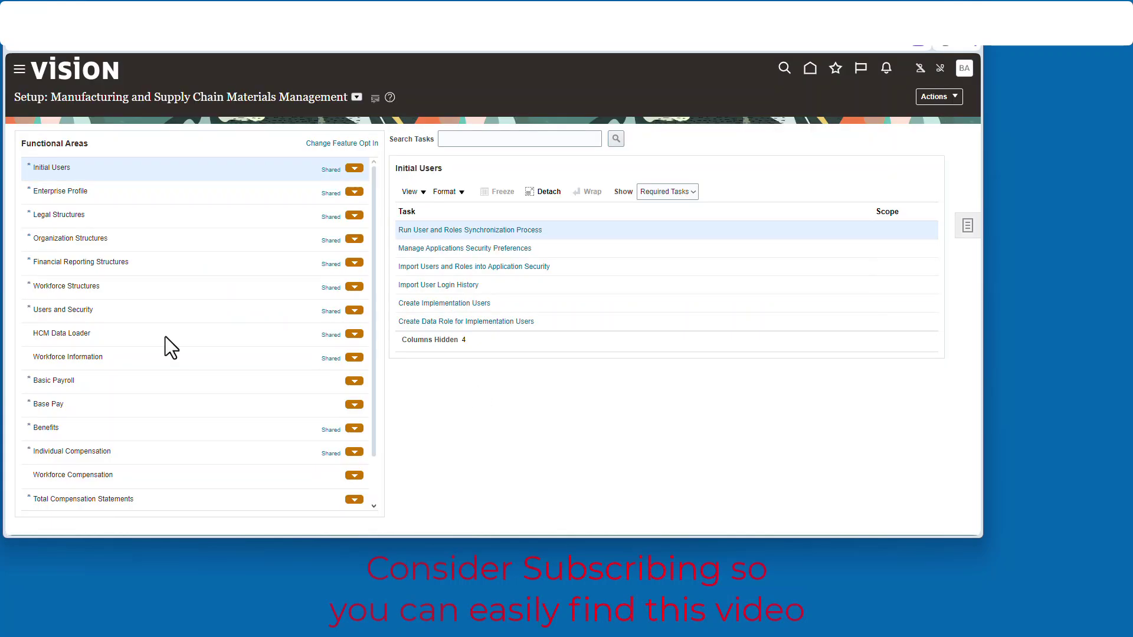
Search the Facilities setup tasks for ITEM and open Manage Item Organizations
{"action": "left_click", "coordinate": [50, 46]}
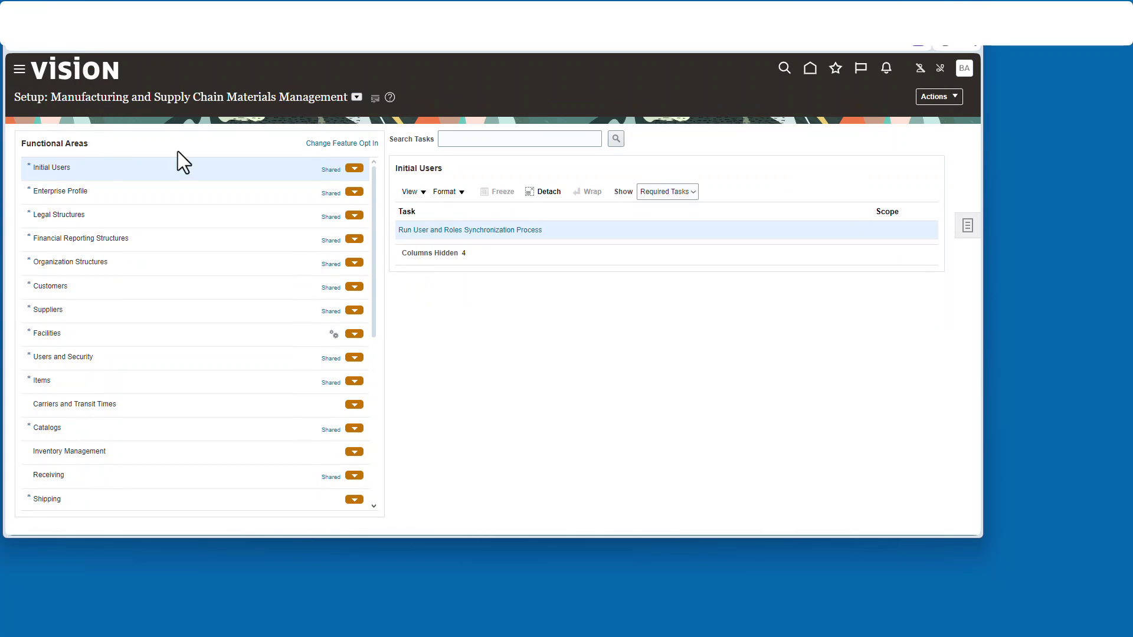
{"action": "left_click", "coordinate": [118, 341]}
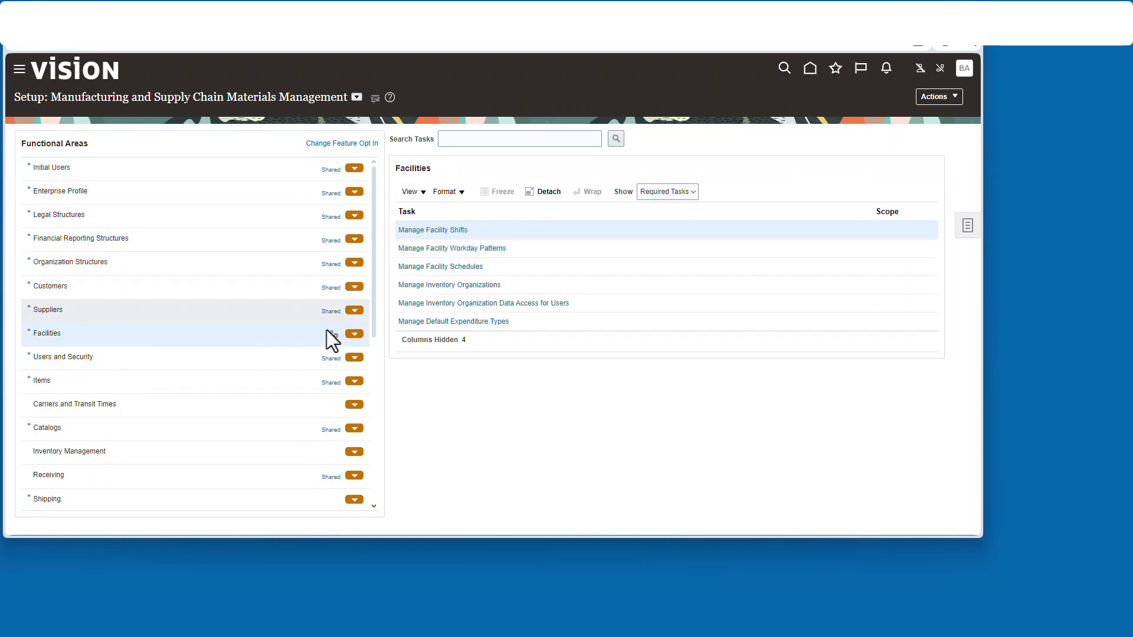
{"action": "double_click", "coordinate": [459, 140]}
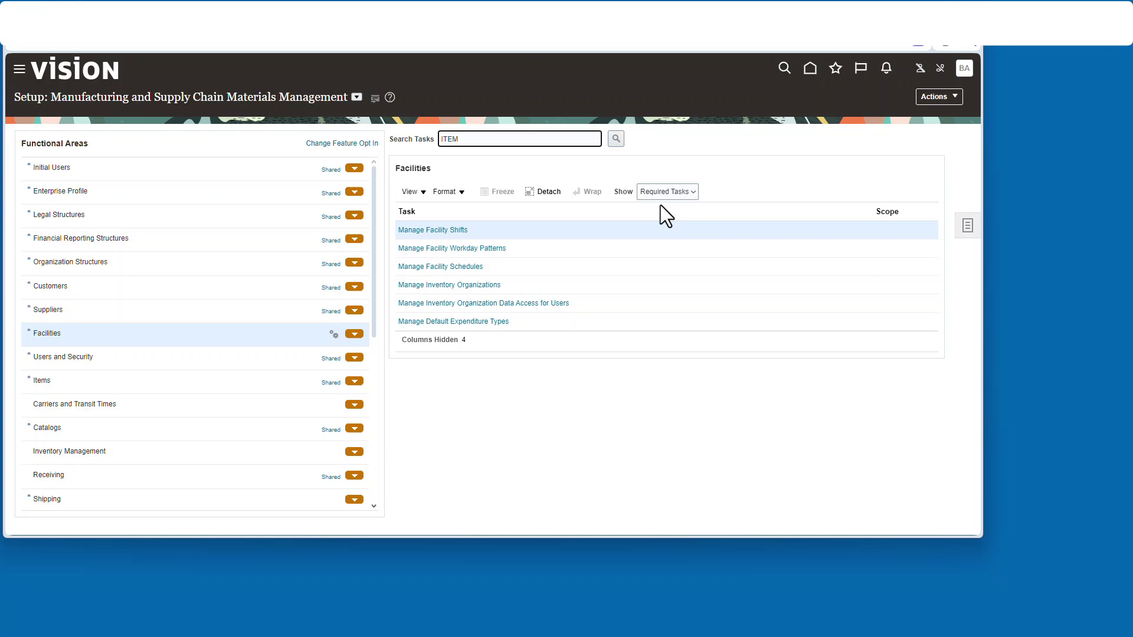
{"action": "left_click", "coordinate": [616, 140]}
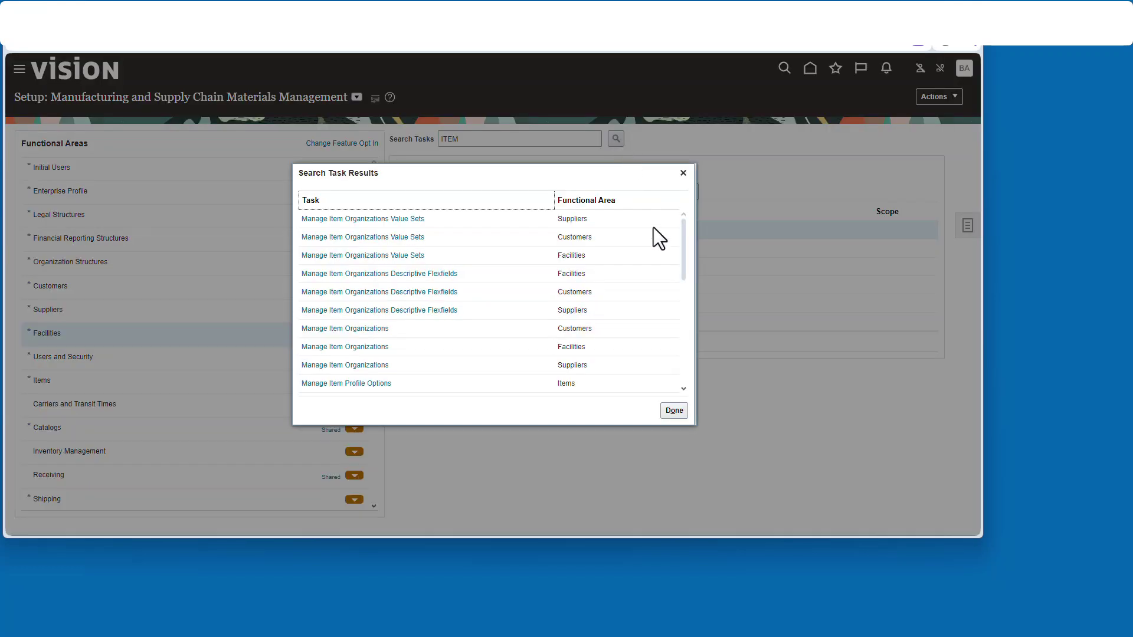
{"action": "left_click", "coordinate": [372, 347]}
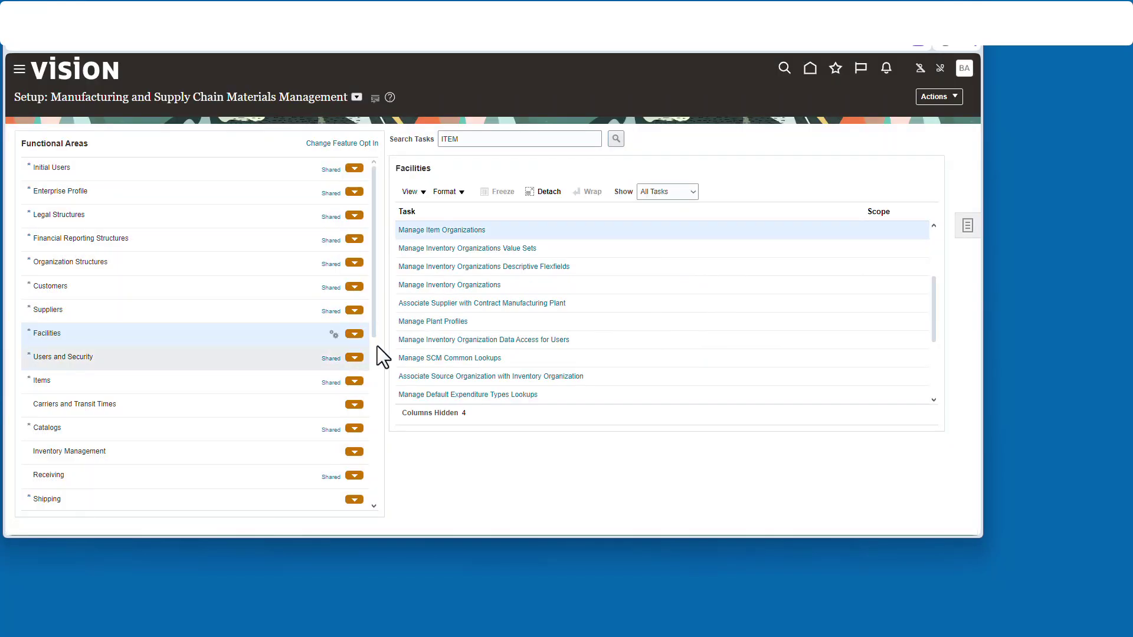
{"action": "left_click", "coordinate": [455, 230]}
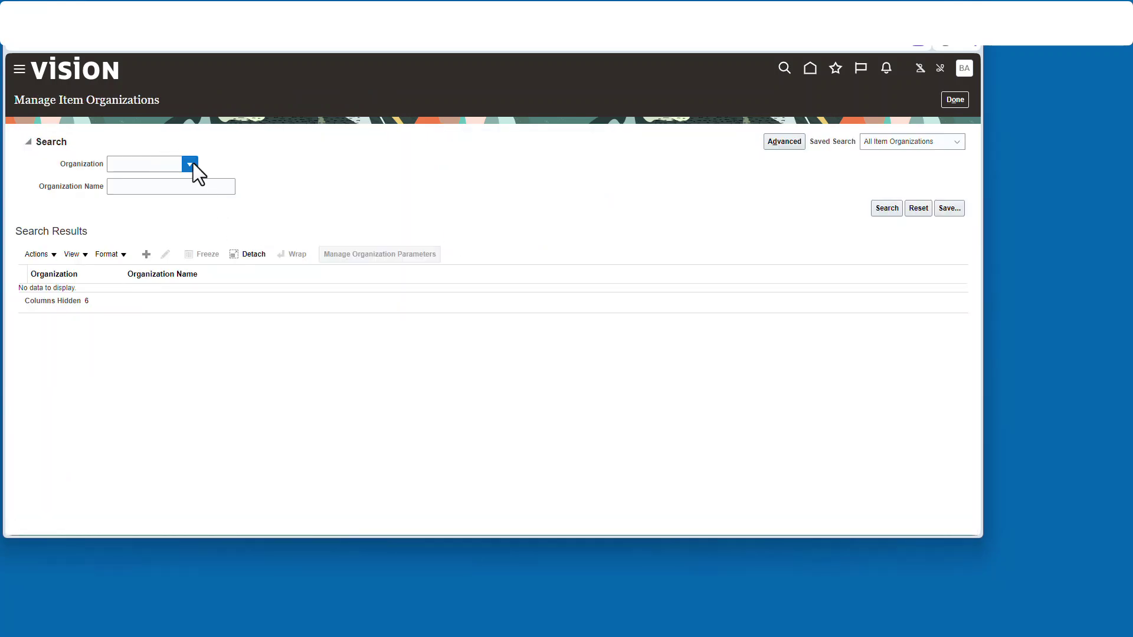
Search item organizations for SUMASTERORG
{"action": "left_click", "coordinate": [189, 164]}
{"action": "left_click", "coordinate": [131, 362]}
{"action": "left_click", "coordinate": [475, 274]}
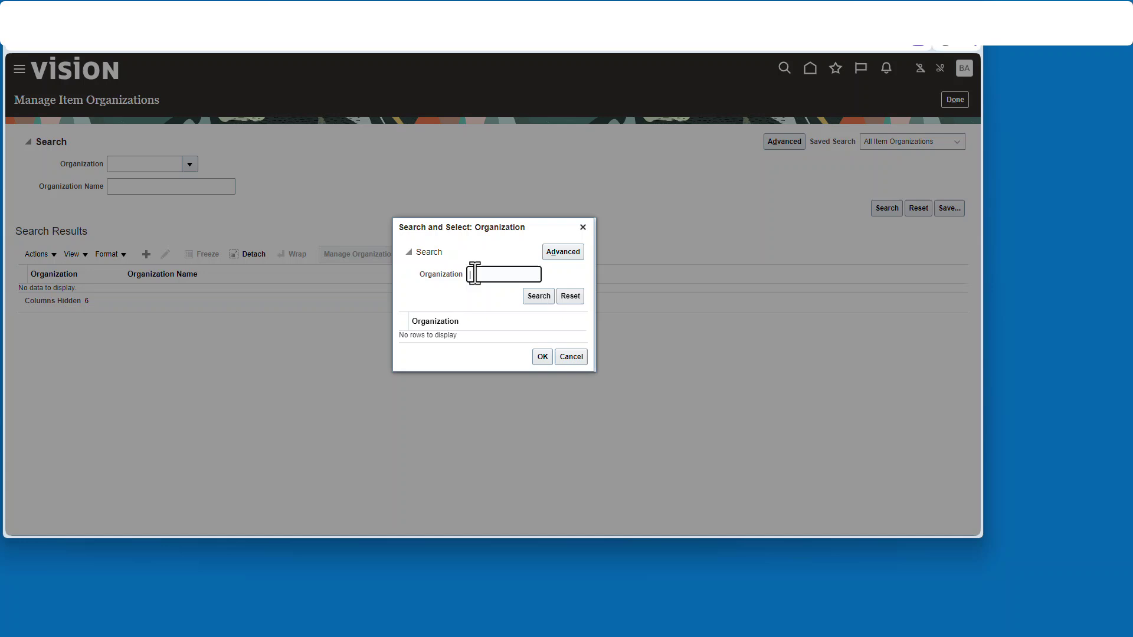
{"action": "type", "text": "SU"}
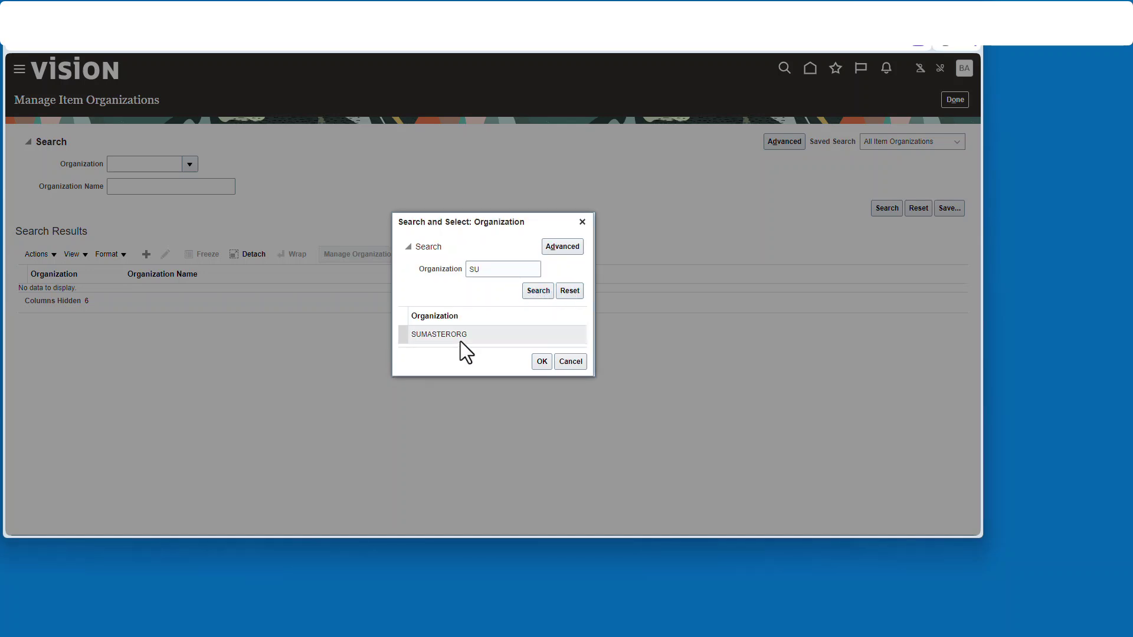
{"action": "left_click", "coordinate": [460, 341]}
{"action": "left_click", "coordinate": [542, 358]}
{"action": "left_click", "coordinate": [886, 207]}
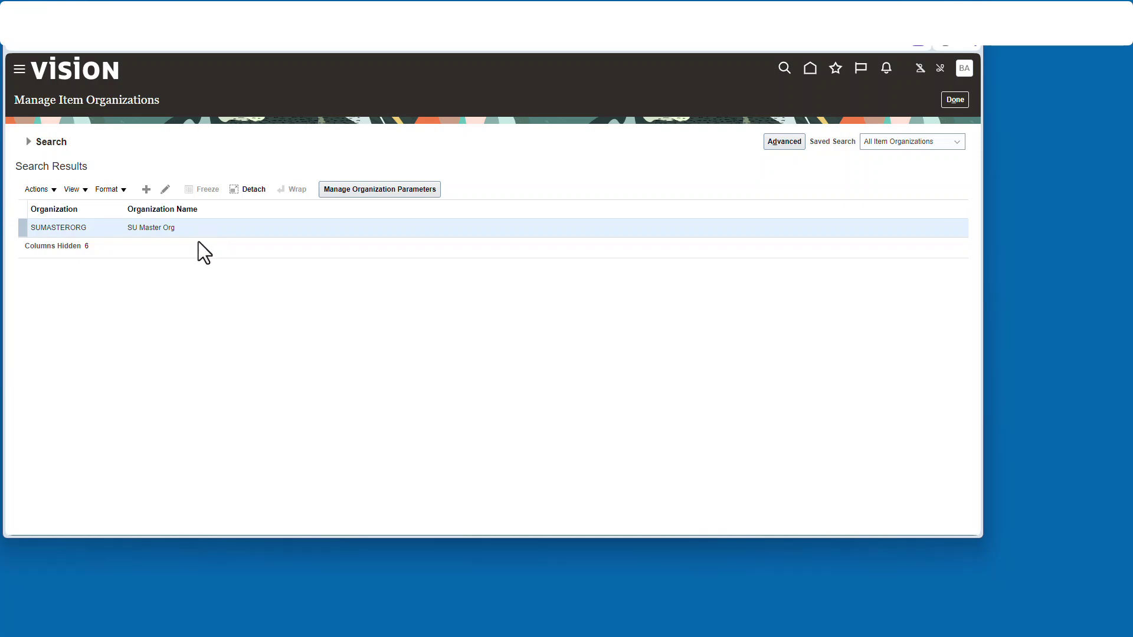
Open SU Master Org for review, cancel without changes, and return to setup
{"action": "left_click", "coordinate": [165, 188]}
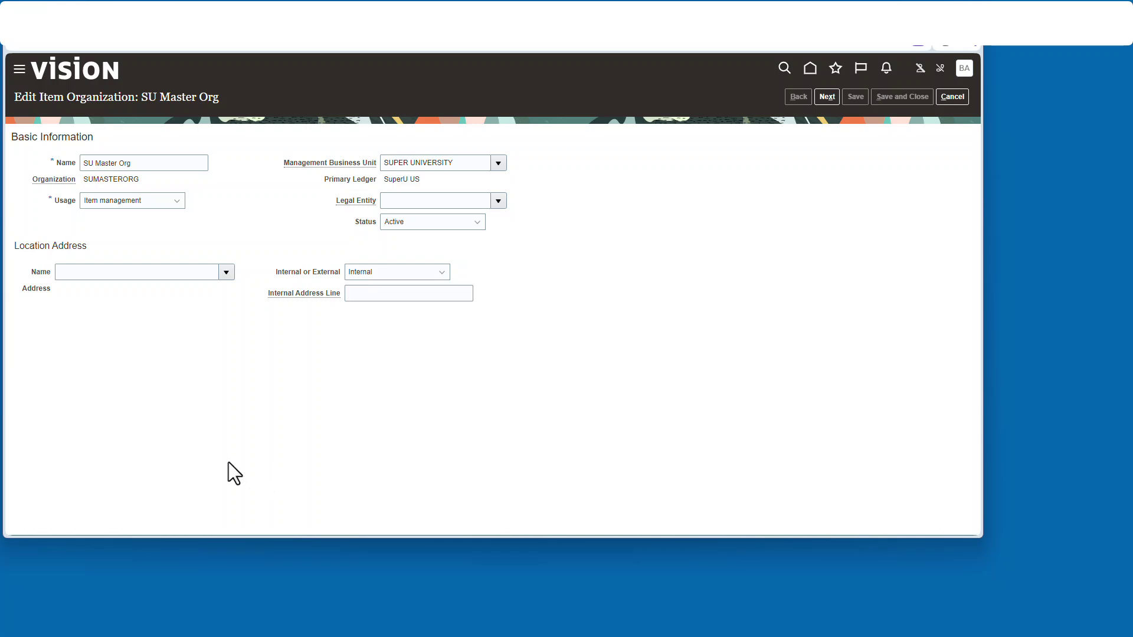
{"action": "left_click", "coordinate": [956, 96]}
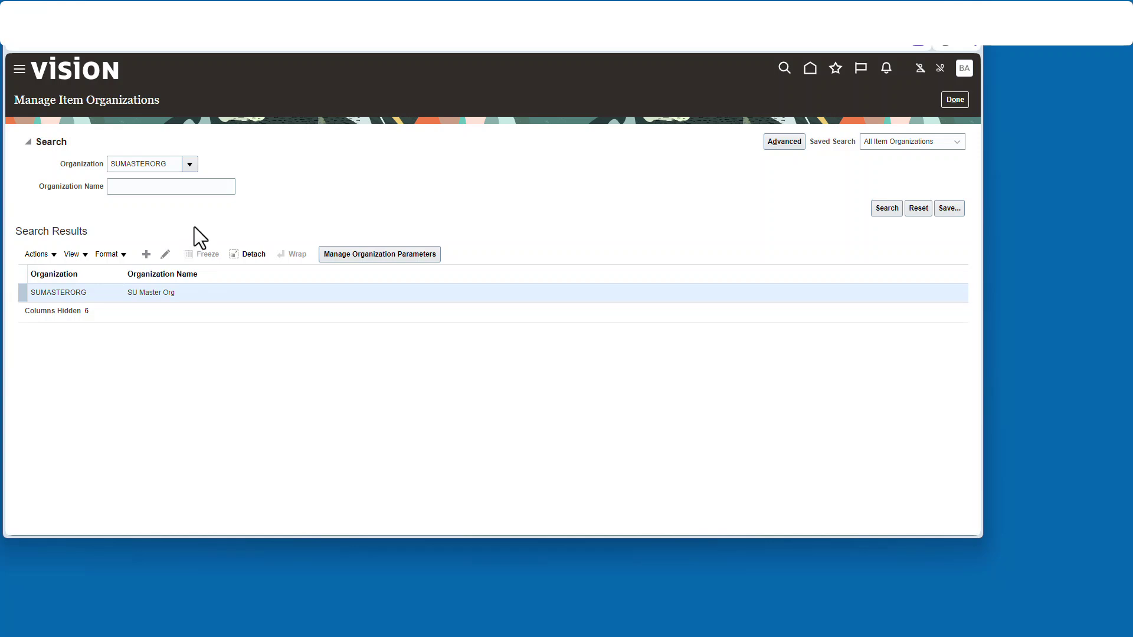
{"action": "left_click", "coordinate": [955, 99]}
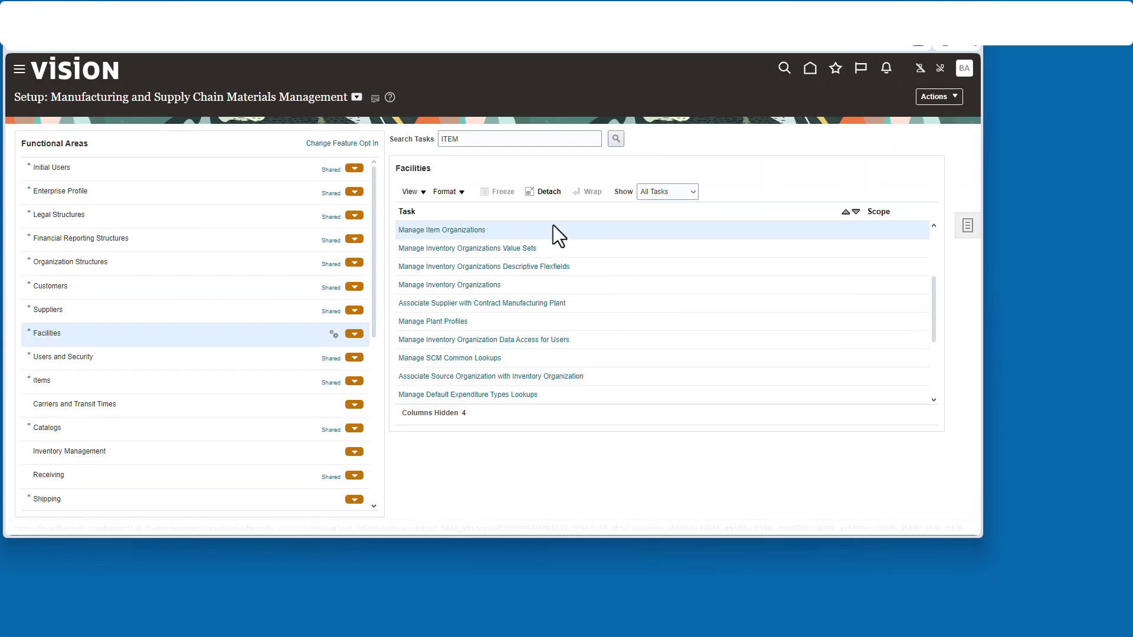
Open Manage Inventory Organizations and search for SUINVORG1
{"action": "left_click", "coordinate": [444, 285]}
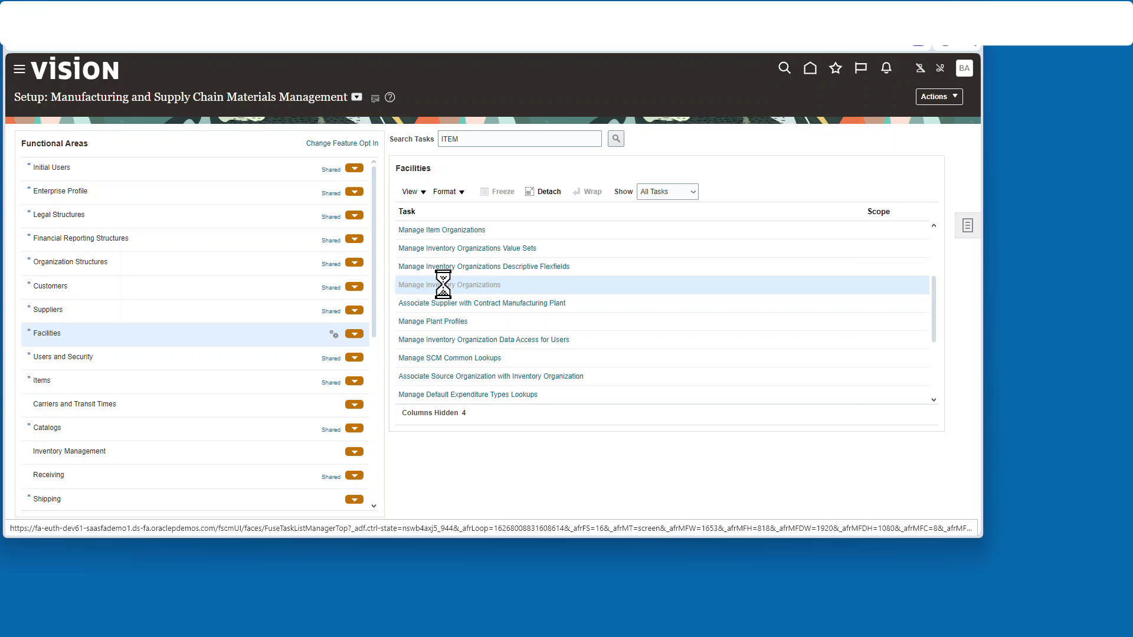
{"action": "left_click", "coordinate": [218, 164]}
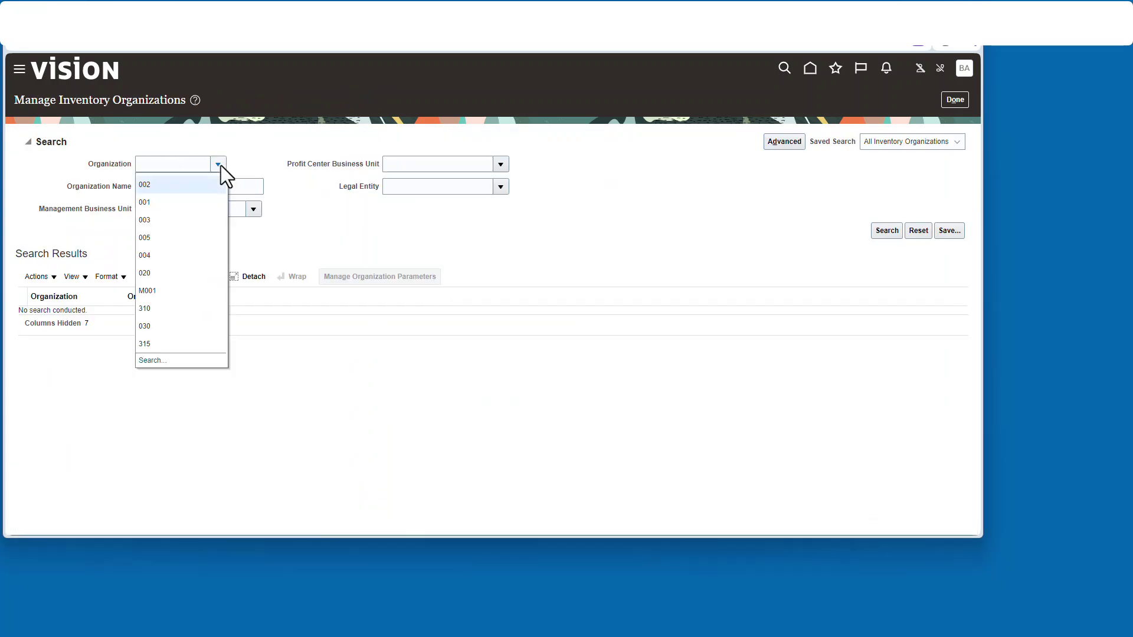
{"action": "left_click", "coordinate": [147, 364]}
{"action": "left_click", "coordinate": [481, 274]}
{"action": "type", "text": "SU"}
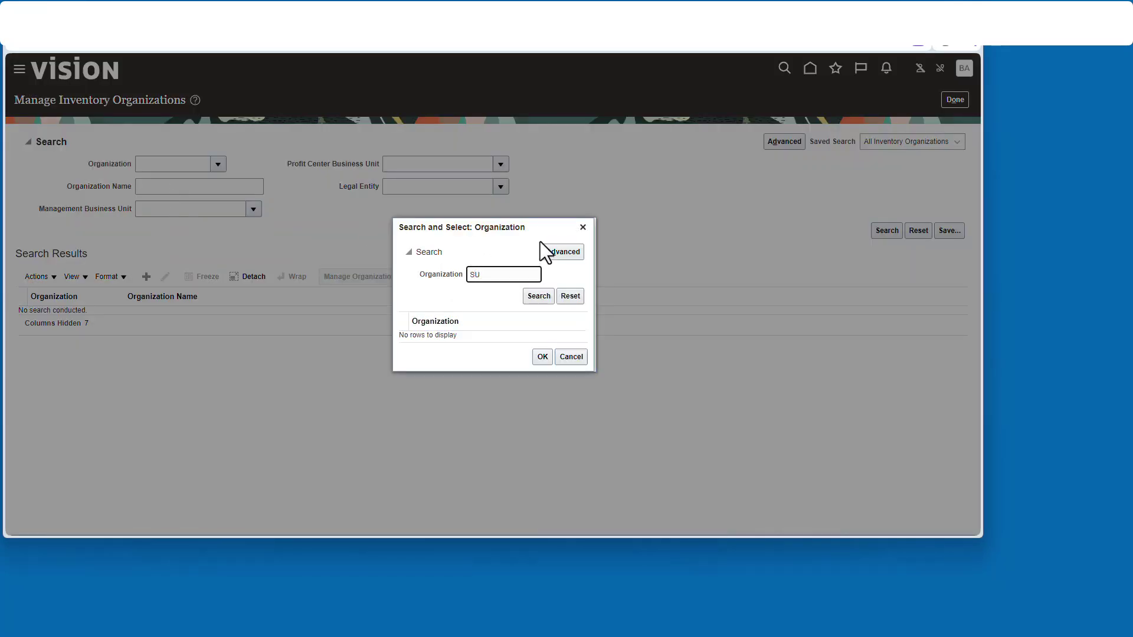
{"action": "left_click", "coordinate": [539, 295]}
{"action": "left_click", "coordinate": [453, 336]}
{"action": "left_click", "coordinate": [538, 362]}
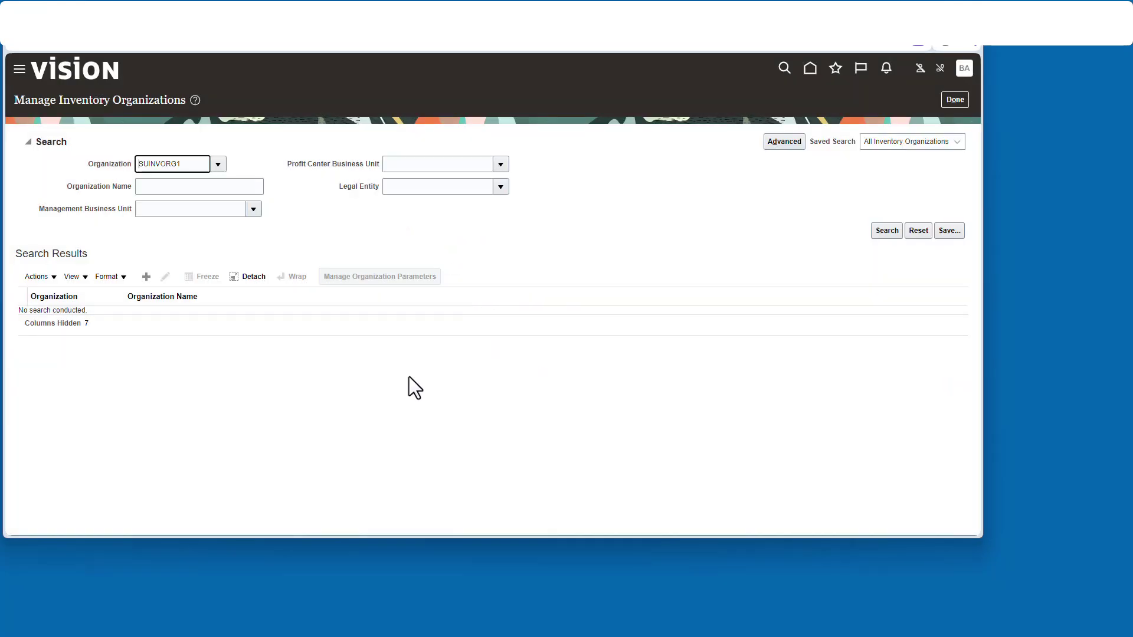
{"action": "left_click", "coordinate": [895, 231]}
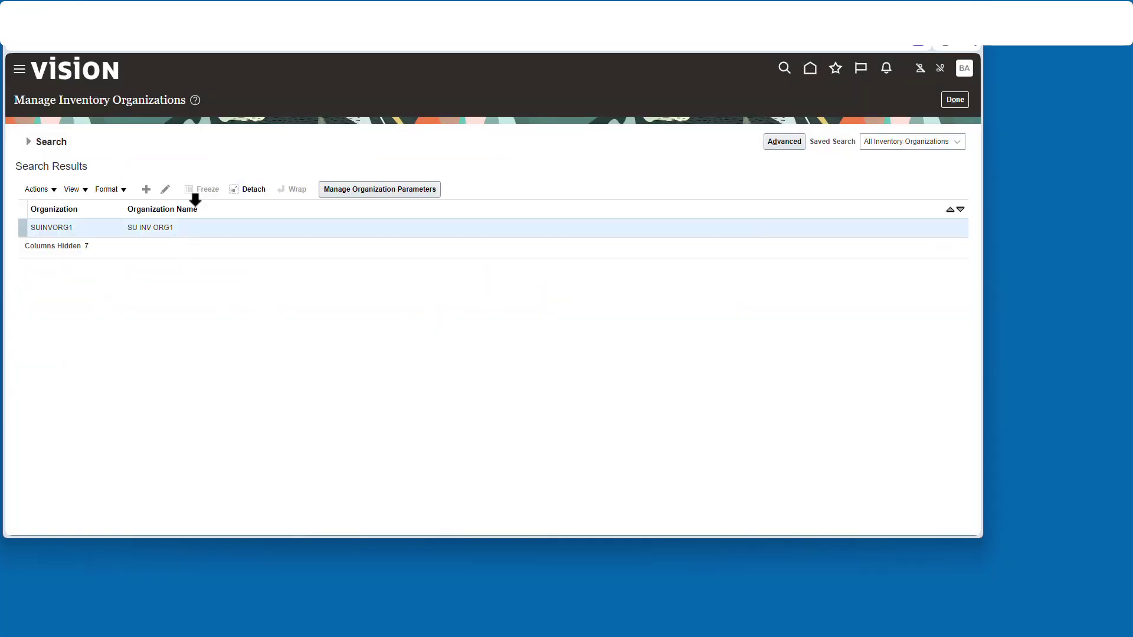
Review SU INV ORG1's parameters, then cancel without saving and return to setup
{"action": "left_click", "coordinate": [166, 188]}
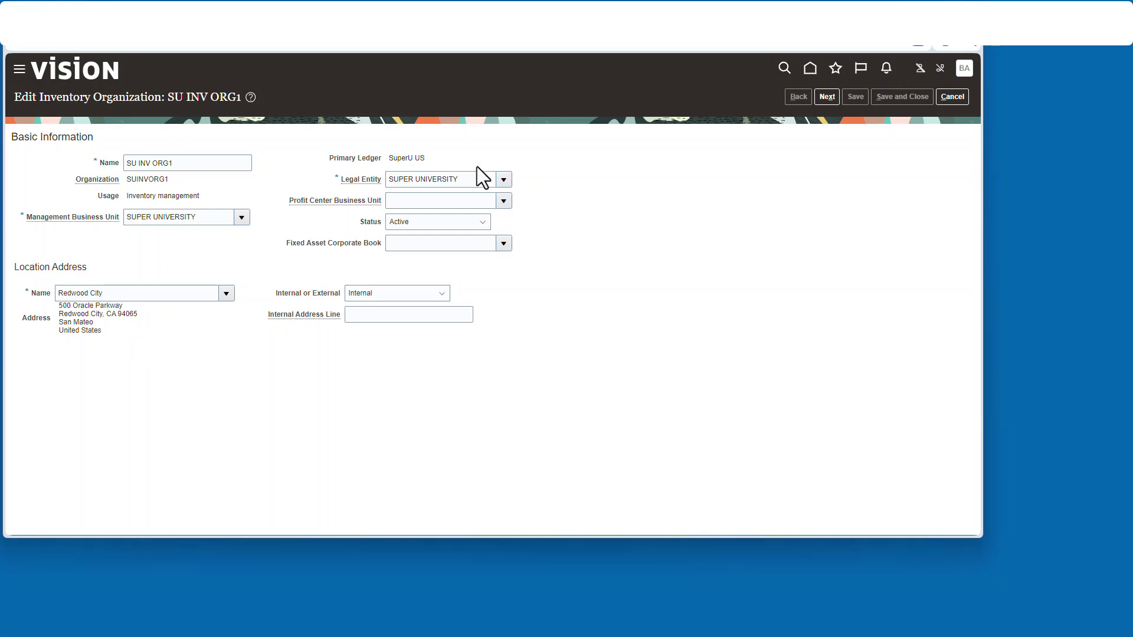
{"action": "left_click", "coordinate": [826, 100]}
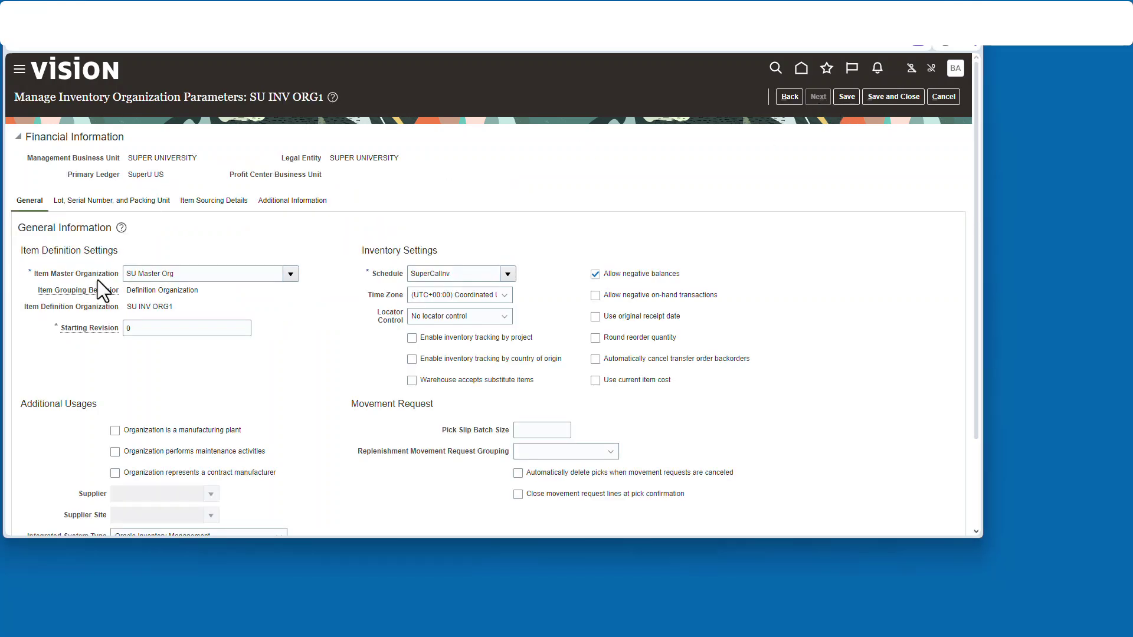
{"action": "left_click", "coordinate": [943, 96]}
{"action": "left_click", "coordinate": [956, 99]}
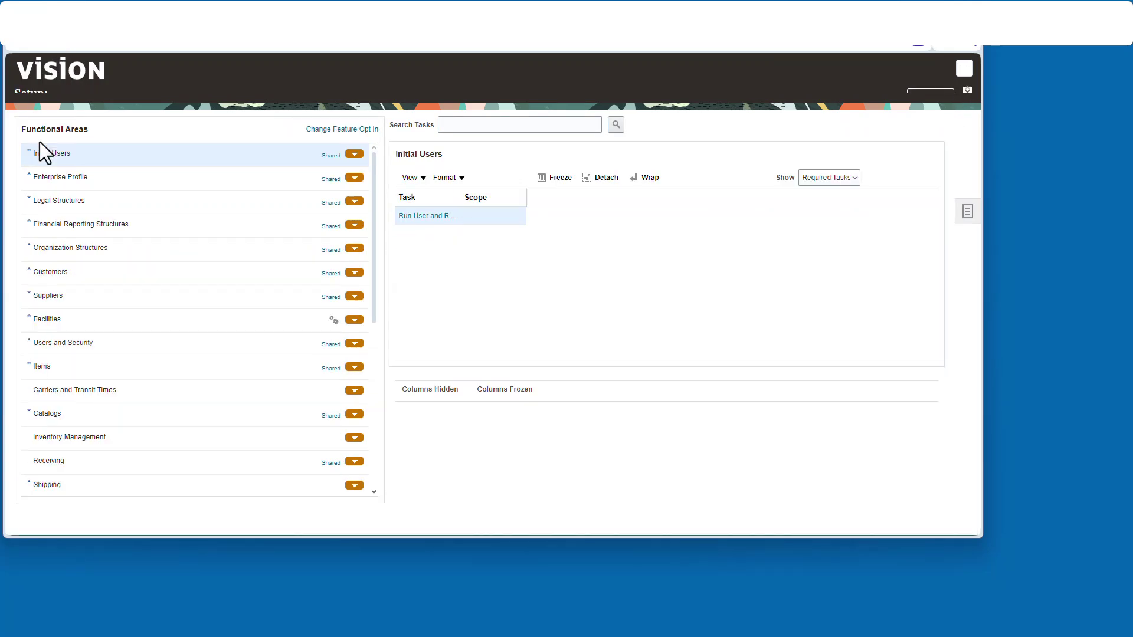
Search facility shifts for 'SUP' to confirm SuperCalInv runs 8:00 AM–5:00 PM for 9 hours
{"action": "left_click", "coordinate": [98, 338]}
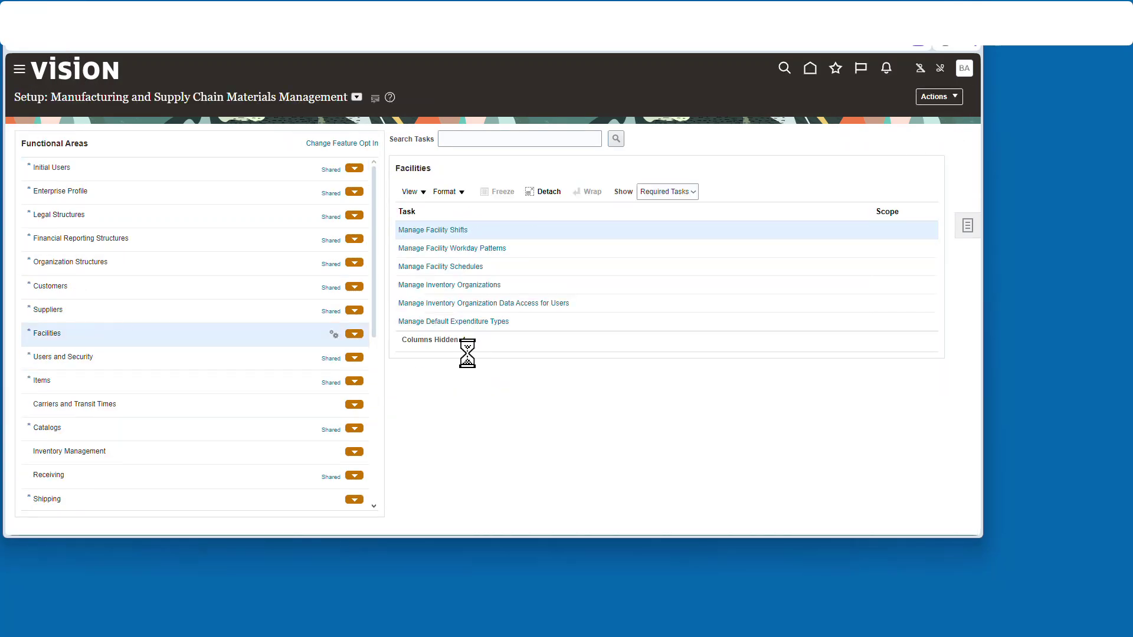
{"action": "left_click", "coordinate": [441, 230]}
{"action": "left_click", "coordinate": [37, 121]}
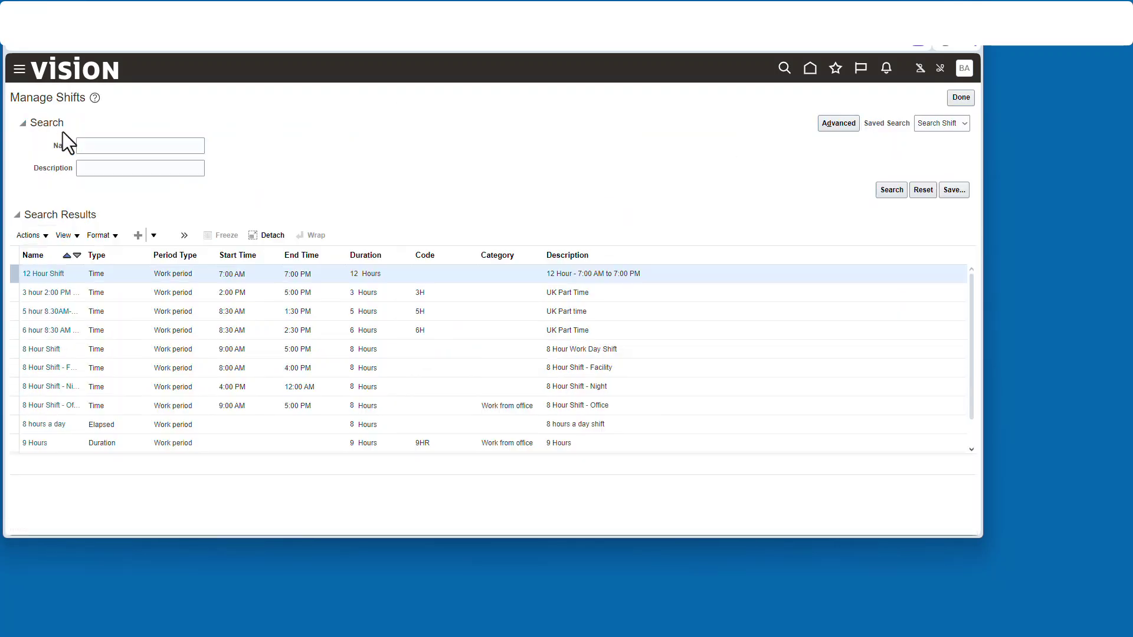
{"action": "left_click", "coordinate": [139, 146]}
{"action": "left_click", "coordinate": [883, 190]}
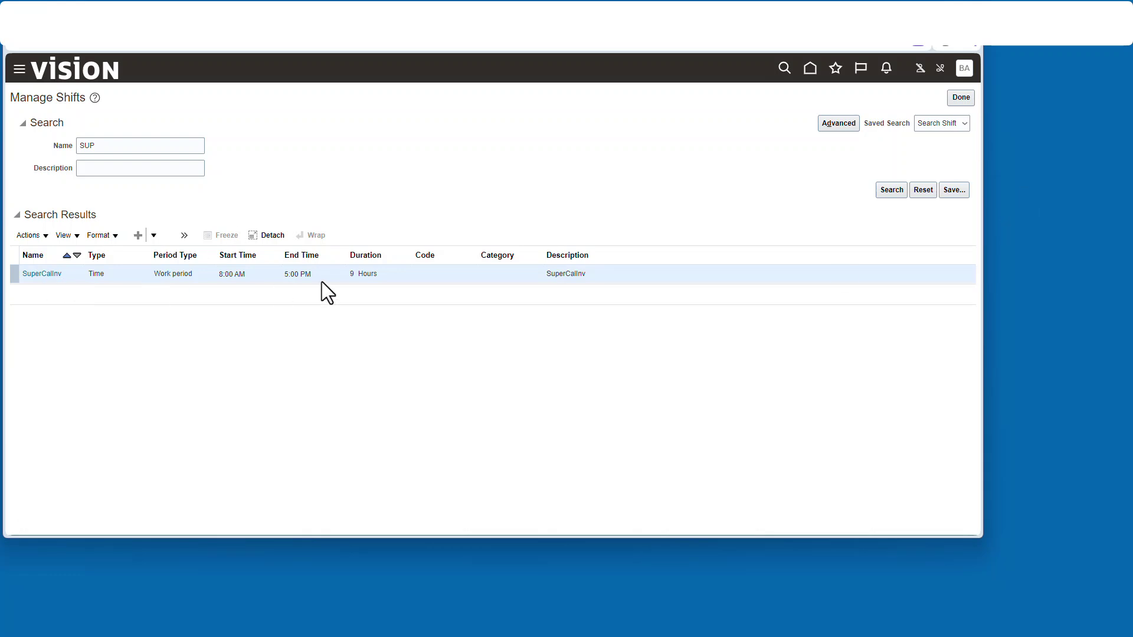
{"action": "left_click", "coordinate": [959, 98]}
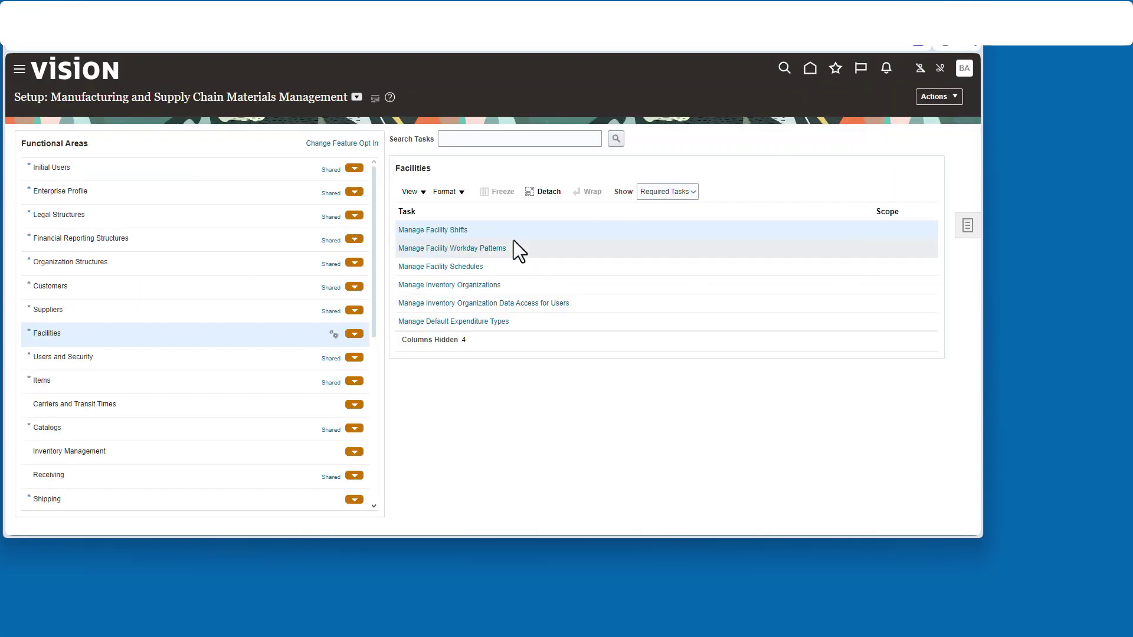
Search facility schedules for 'SU' to find SuperCalInv, effective 7/31/23 to 7/31/26
{"action": "left_click", "coordinate": [463, 267]}
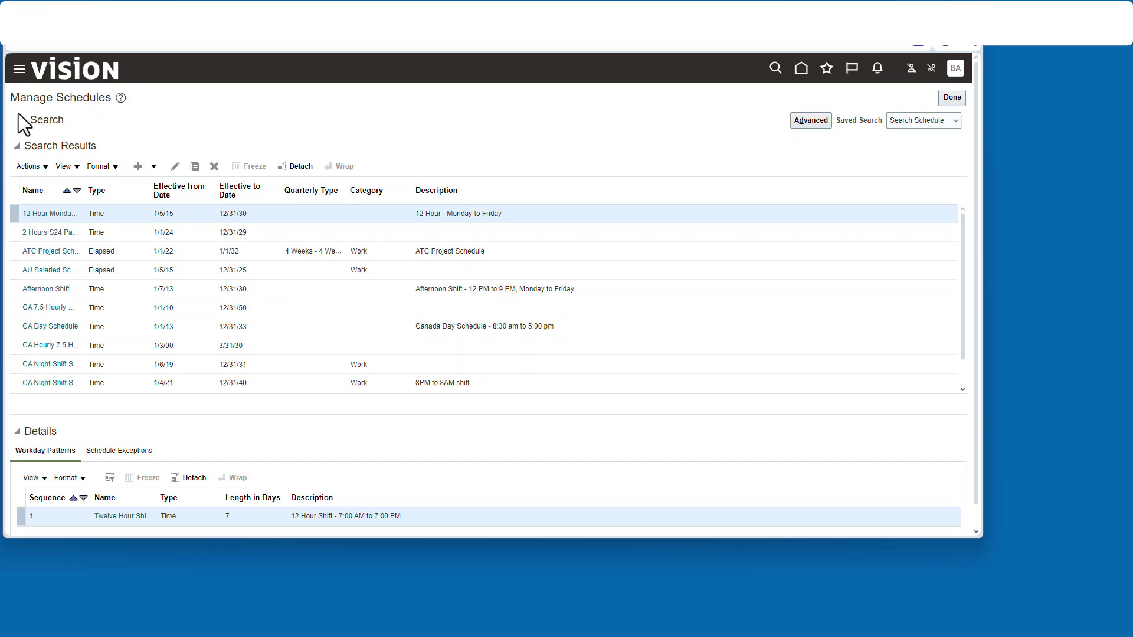
{"action": "left_click", "coordinate": [23, 119]}
{"action": "left_click", "coordinate": [127, 141]}
{"action": "type", "text": "SU"}
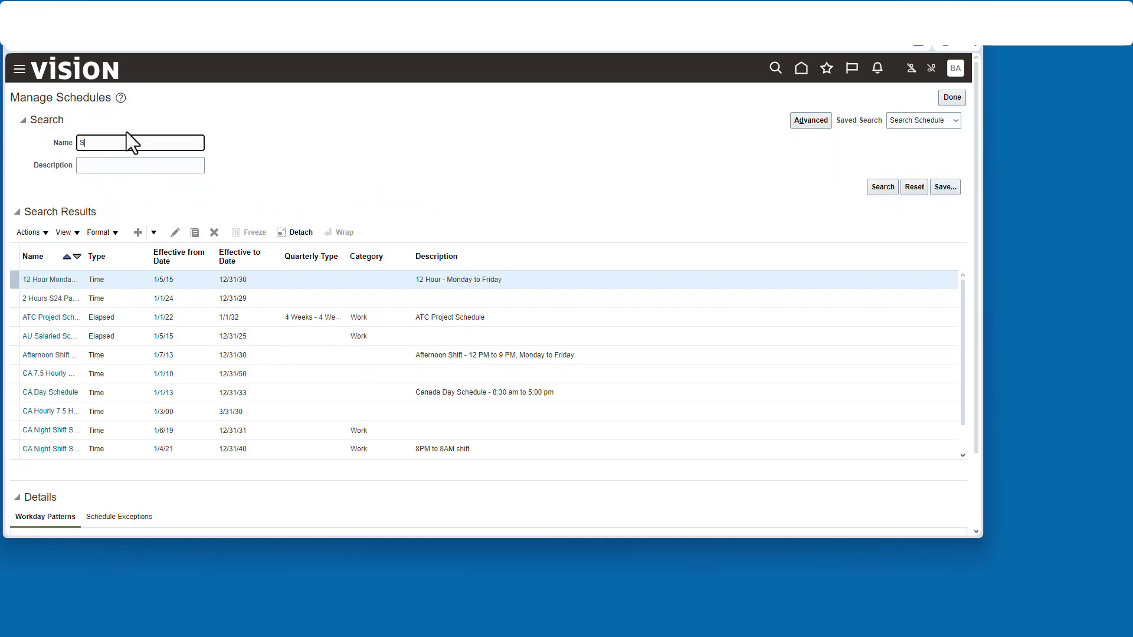
{"action": "left_click", "coordinate": [883, 186]}
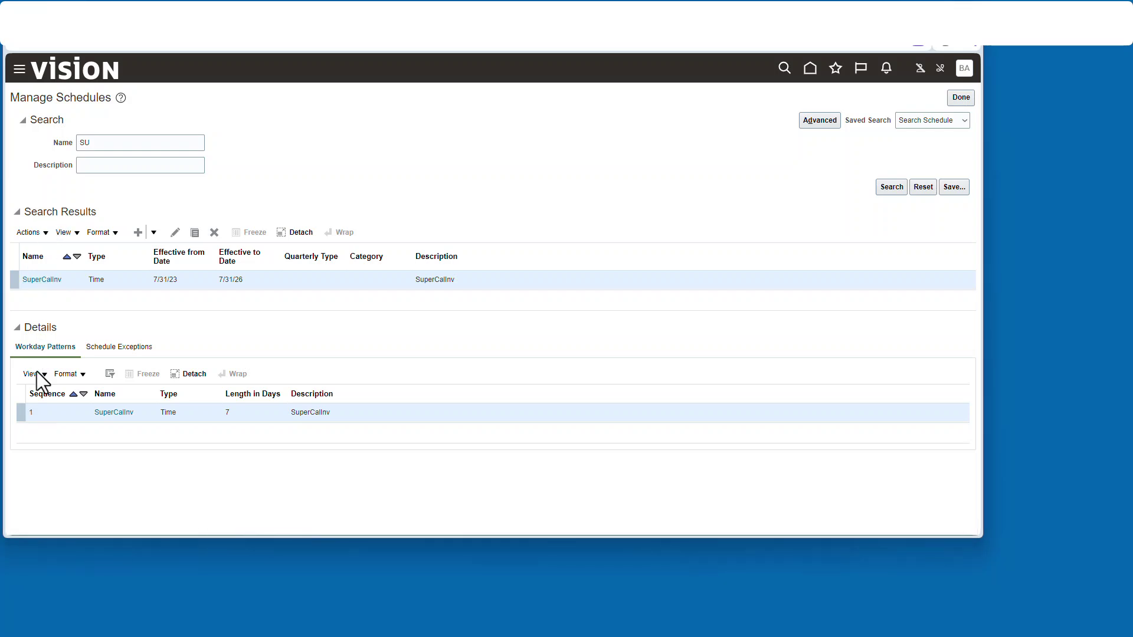
{"action": "left_click", "coordinate": [966, 98]}
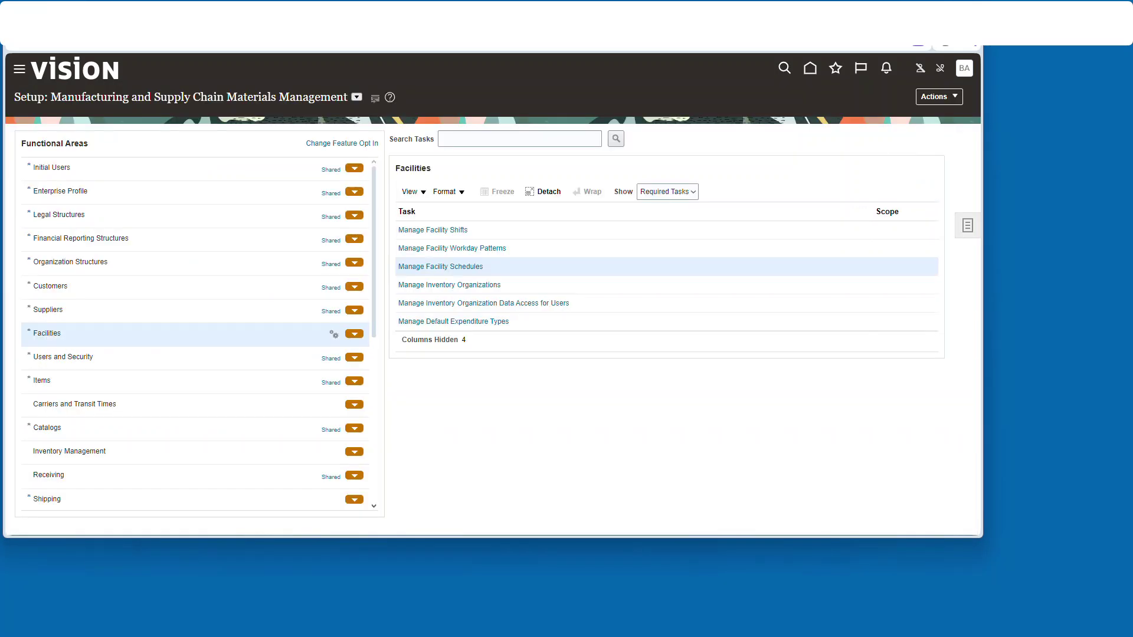